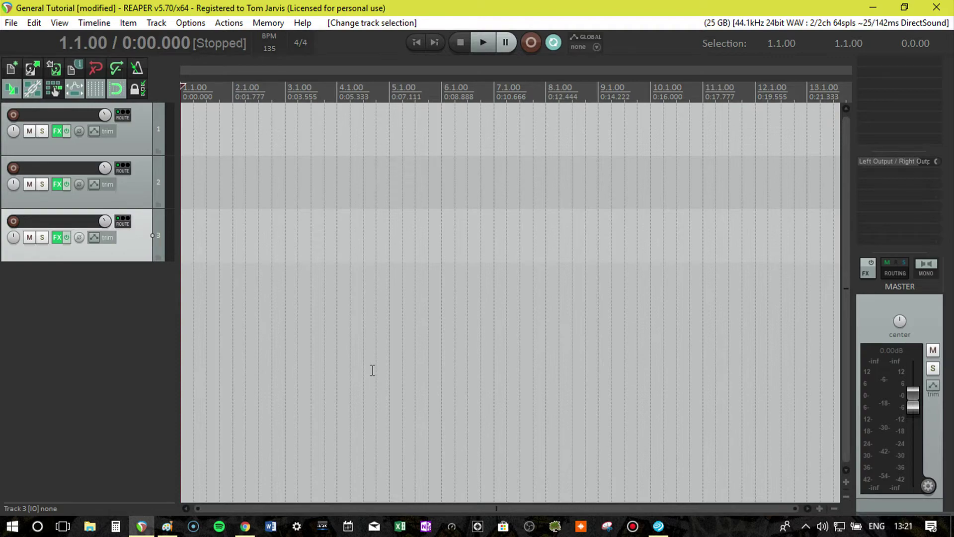
Open REAPER's Actions list, enlarge its window by dragging the corner, and scroll through the entries
click(234, 24)
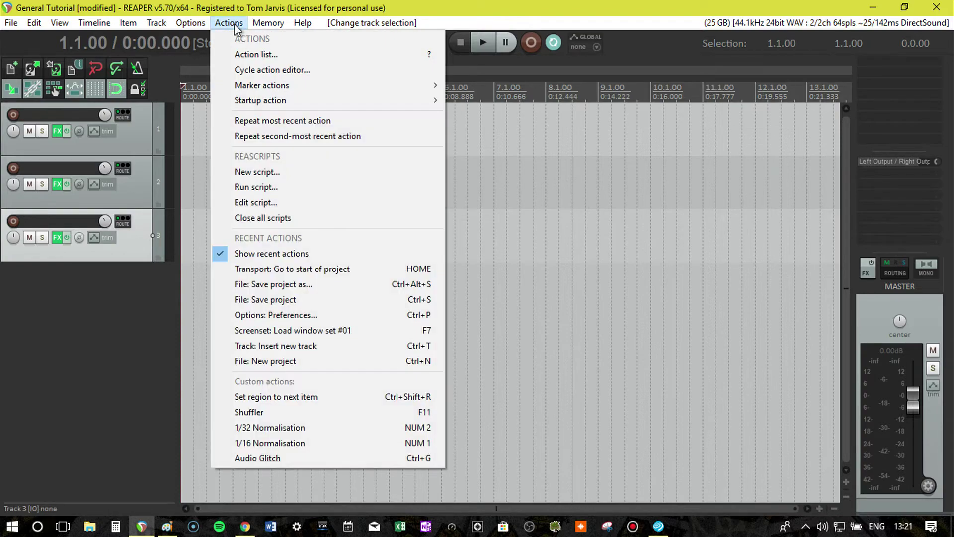
click(264, 54)
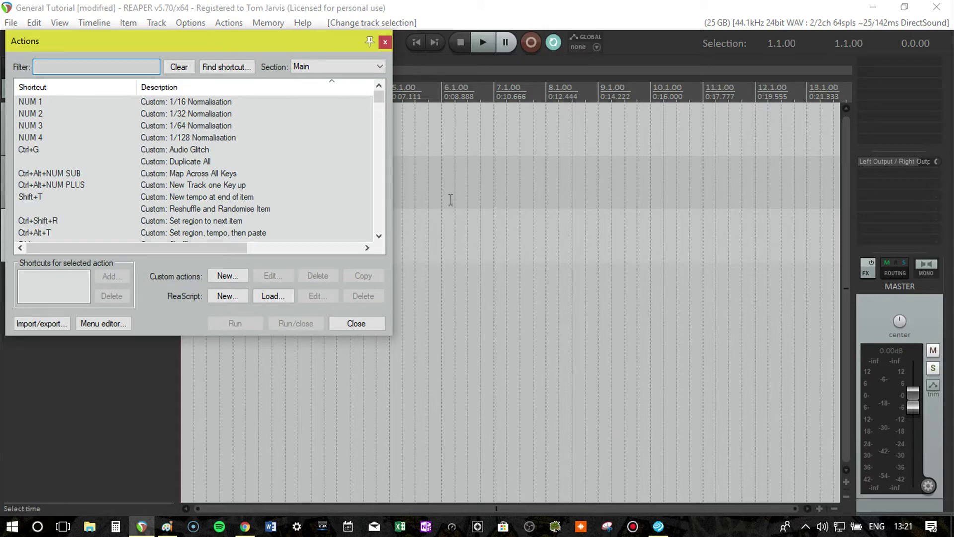
drag(398, 335, 708, 488)
drag(696, 97, 701, 202)
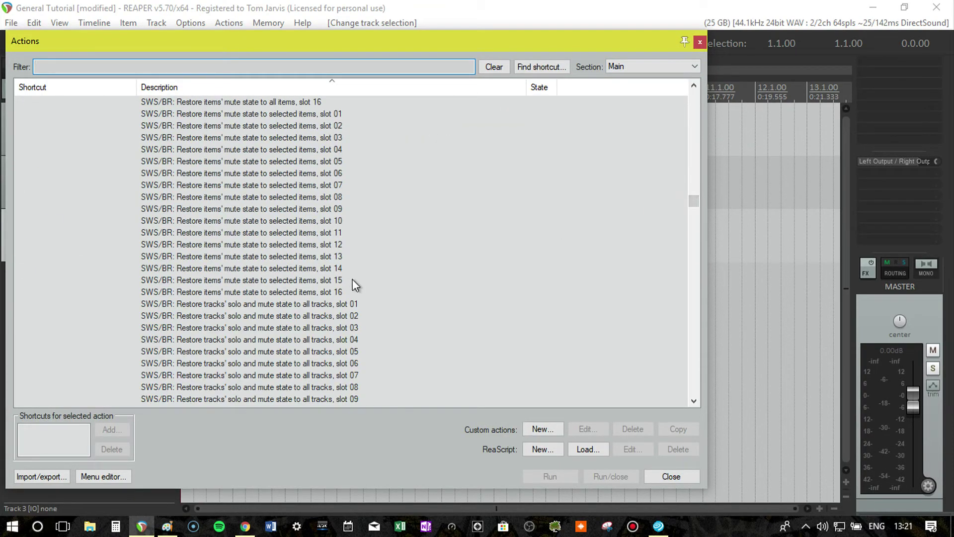
scroll(201, 267, down, 1)
drag(694, 202, 699, 91)
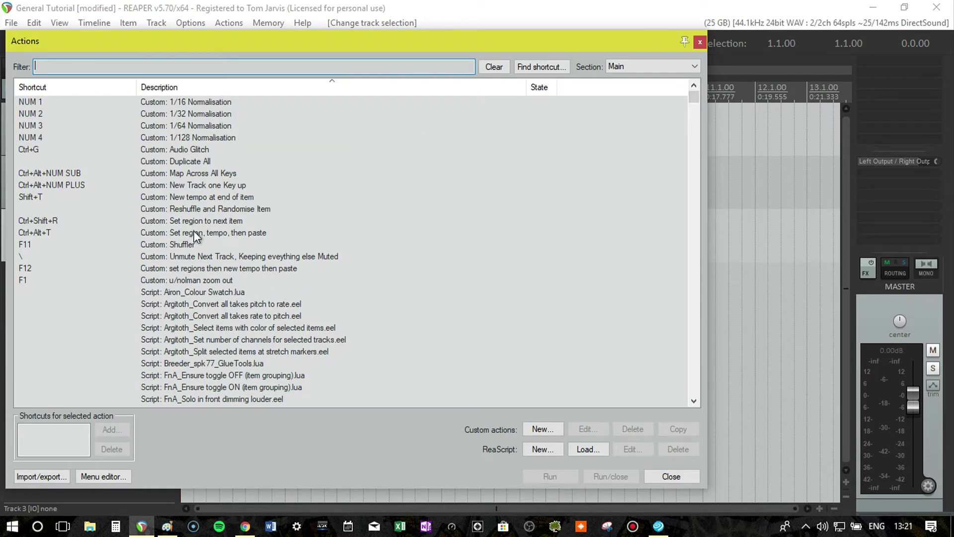
click(203, 103)
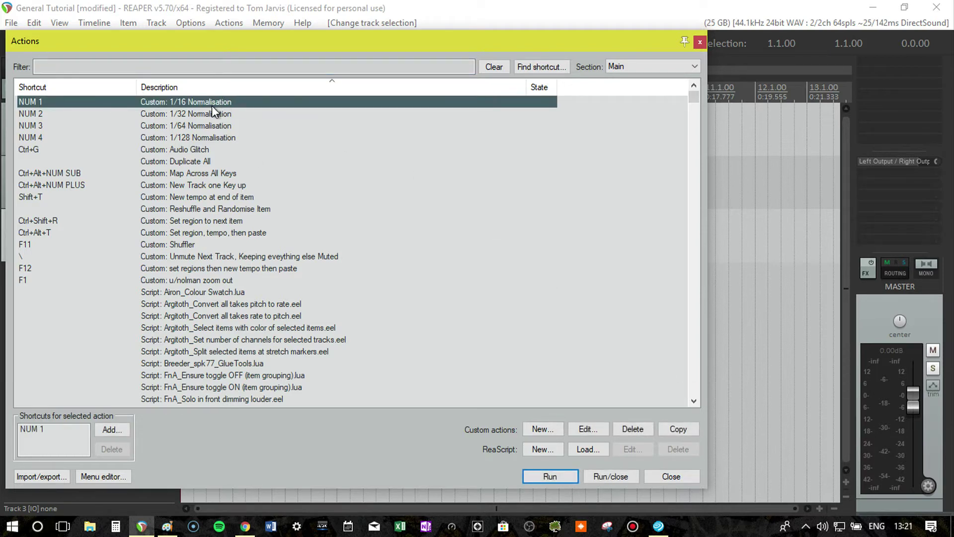
click(597, 428)
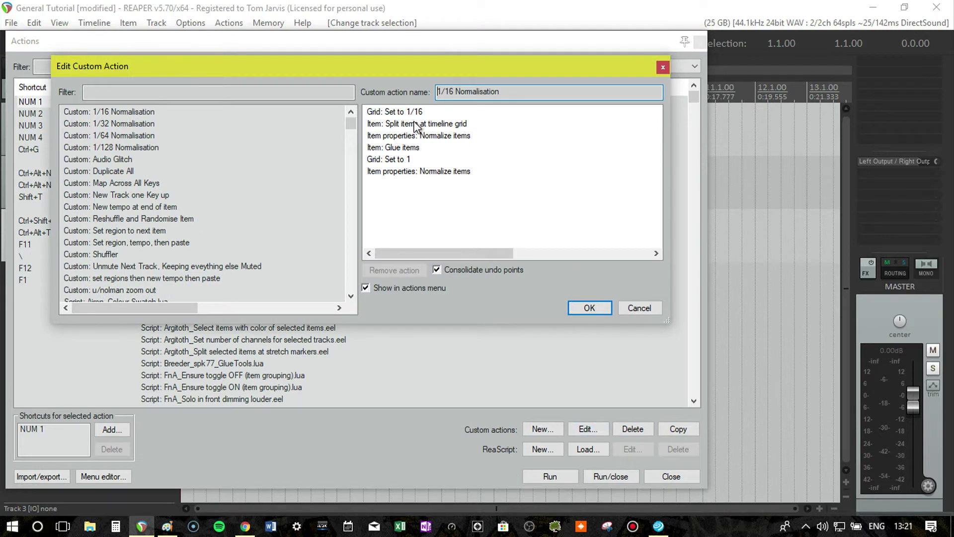
click(662, 67)
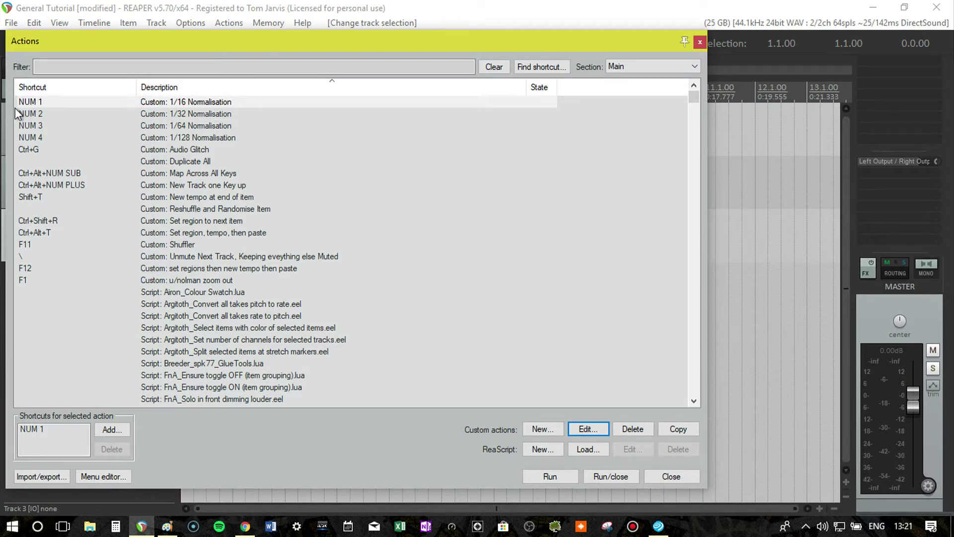
click(36, 105)
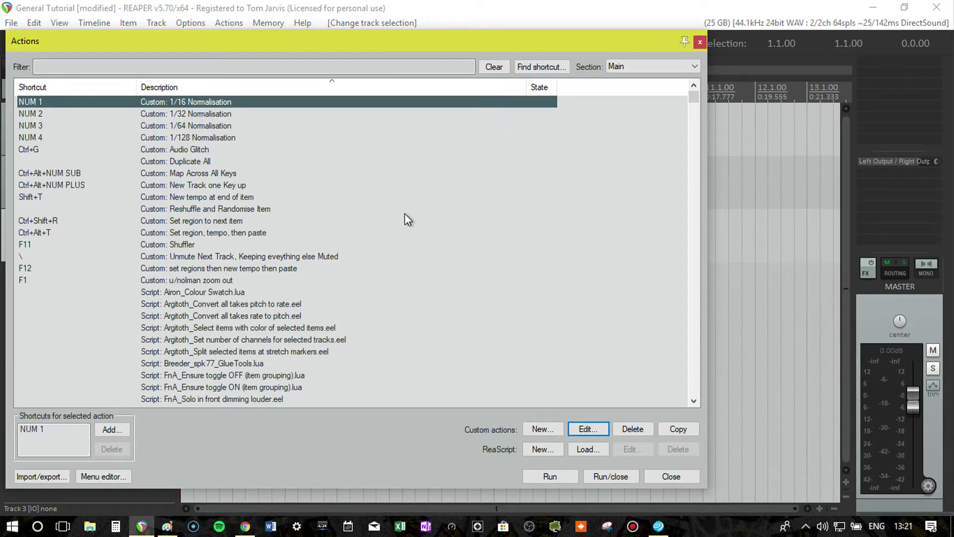
click(189, 245)
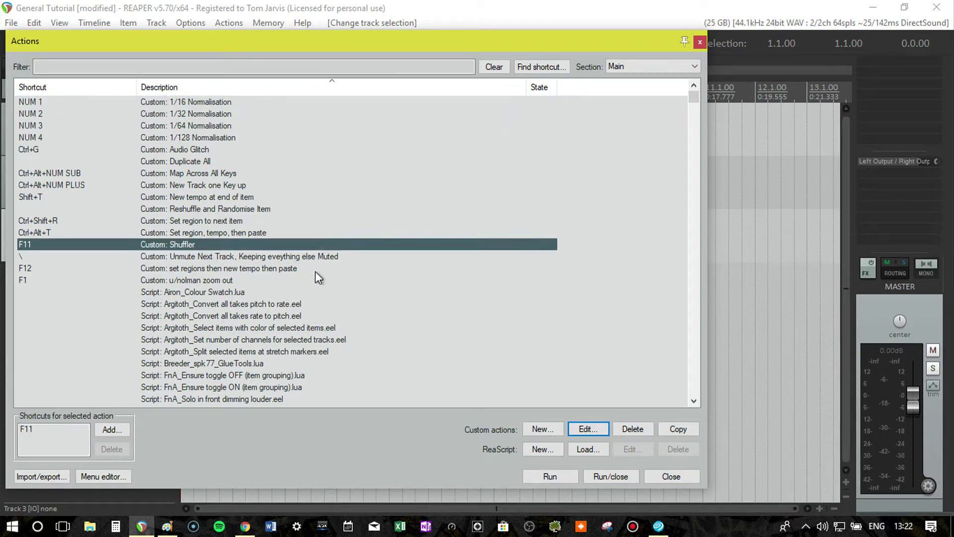
click(205, 174)
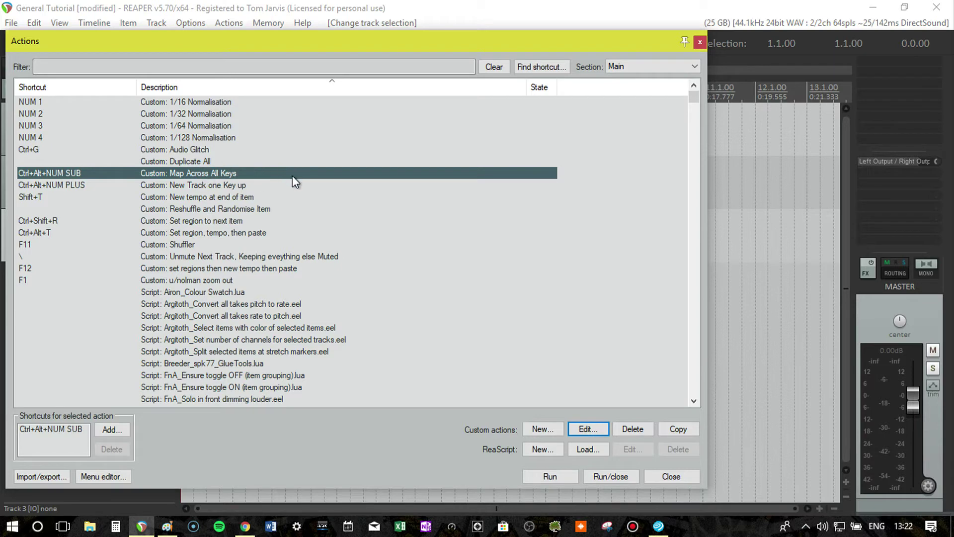
click(241, 186)
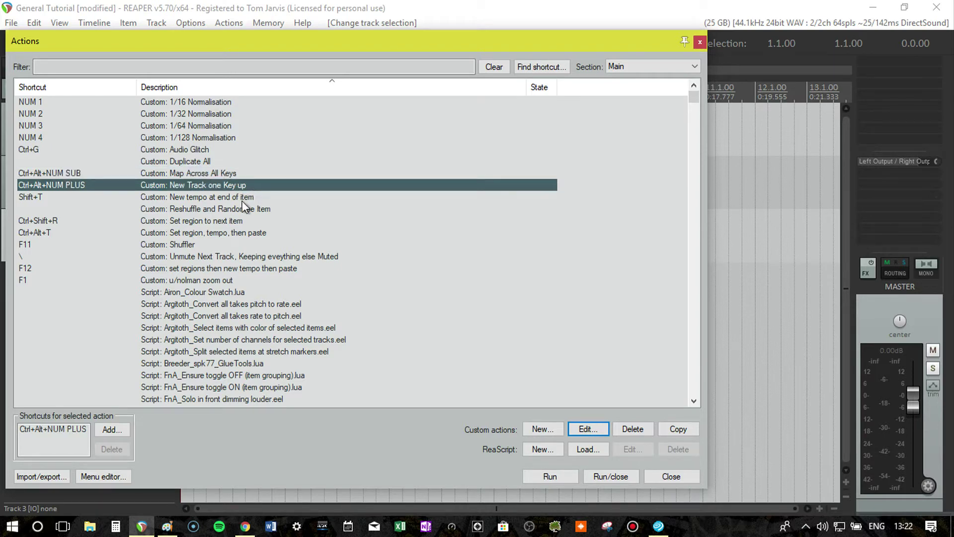
click(213, 198)
click(246, 211)
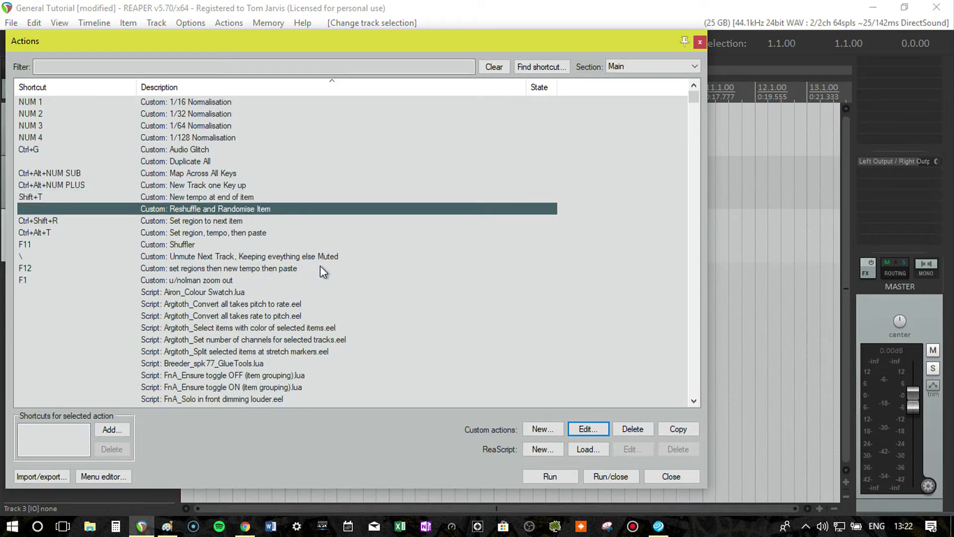
scroll(332, 268, down, 7)
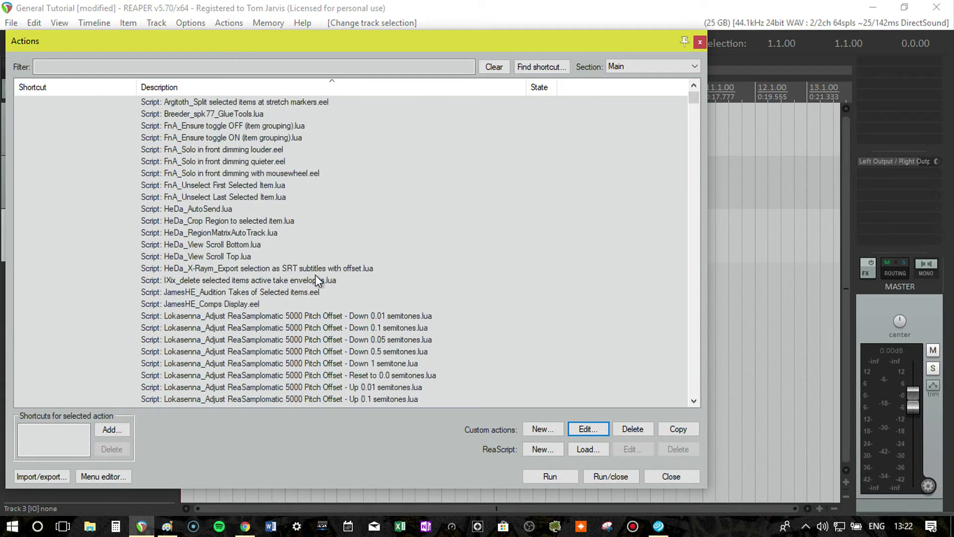
scroll(314, 275, down, 5)
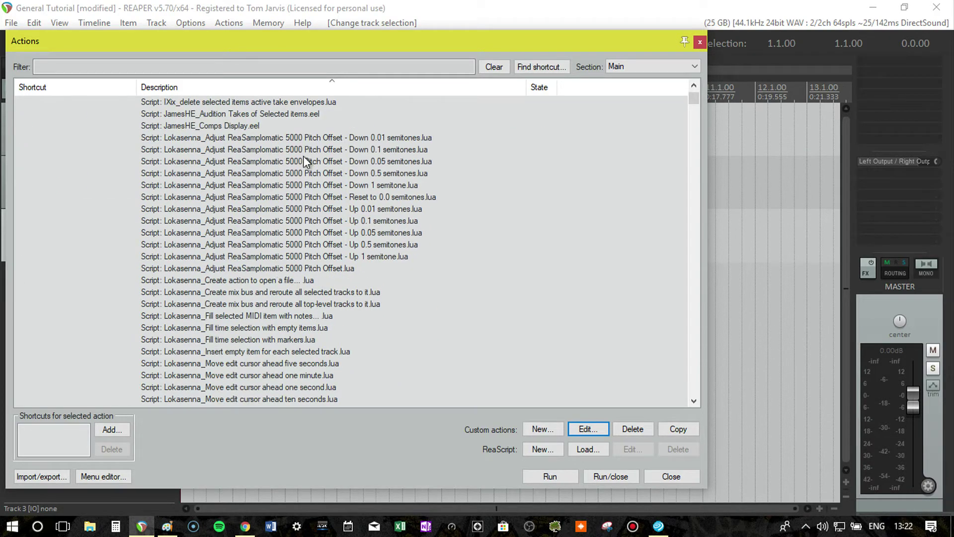
scroll(308, 180, up, 12)
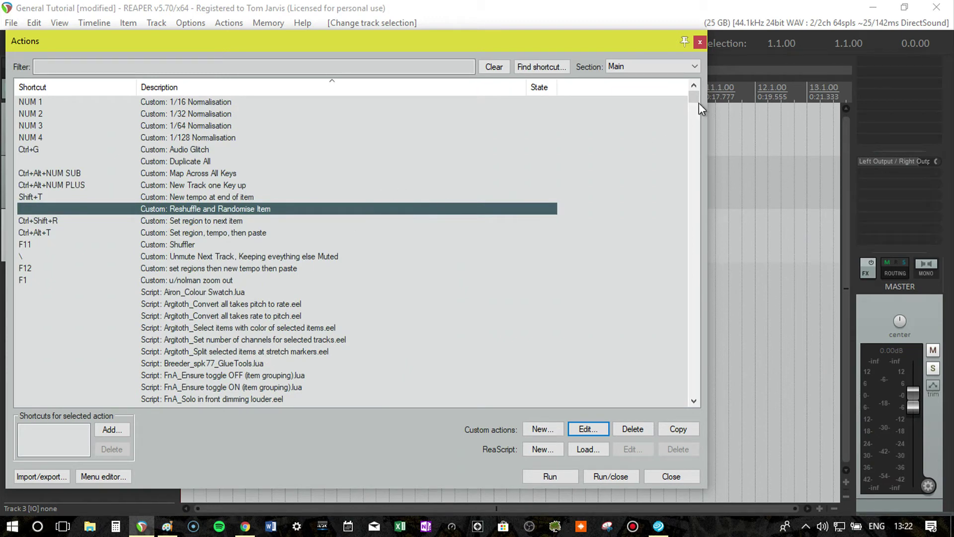
drag(693, 102, 694, 108)
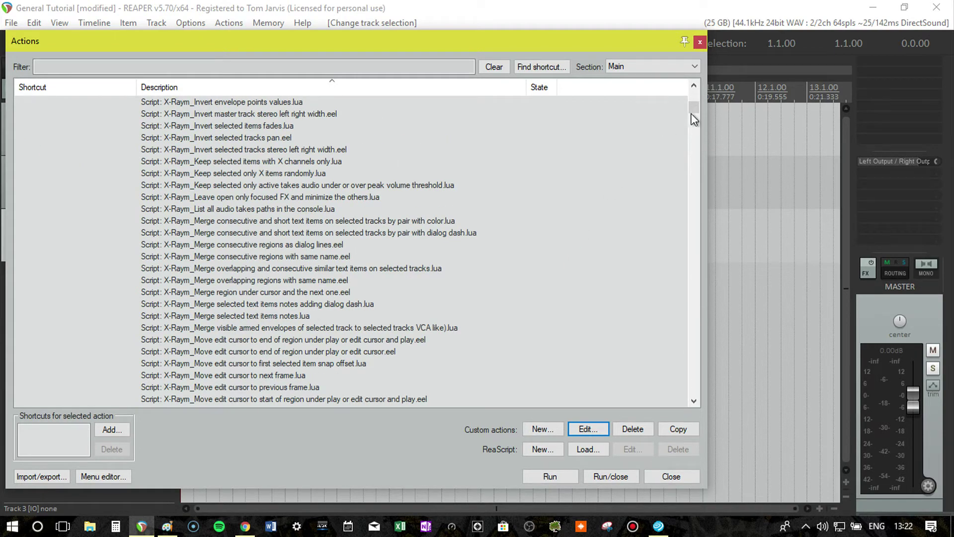
drag(693, 113, 694, 99)
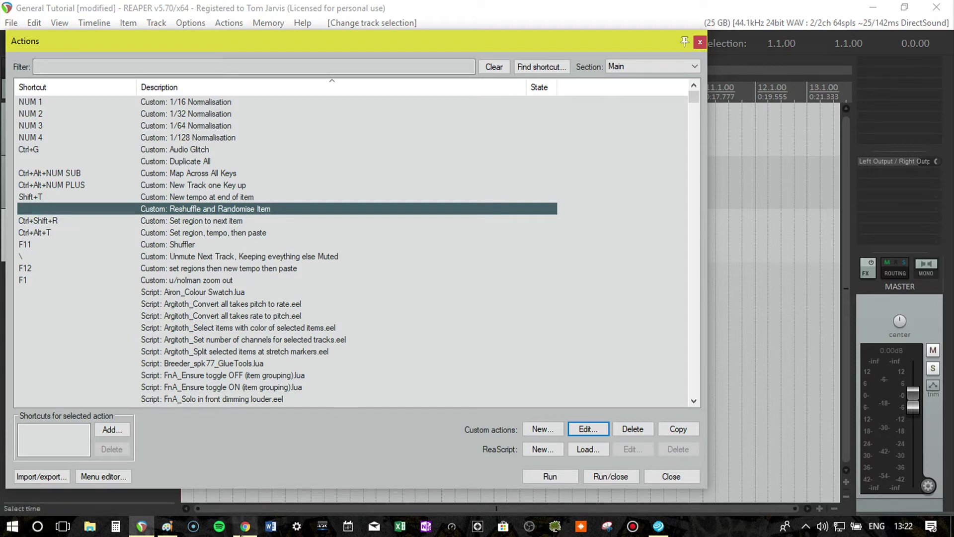
Switch to Chrome on sws-extension.org and scroll through the 2.9.7 download buttons and About section
click(245, 526)
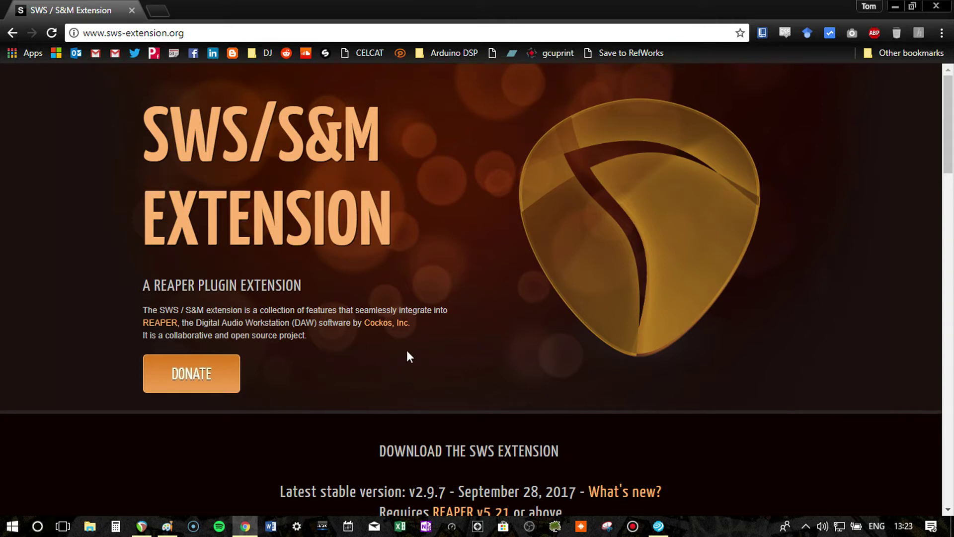
scroll(508, 339, down, 8)
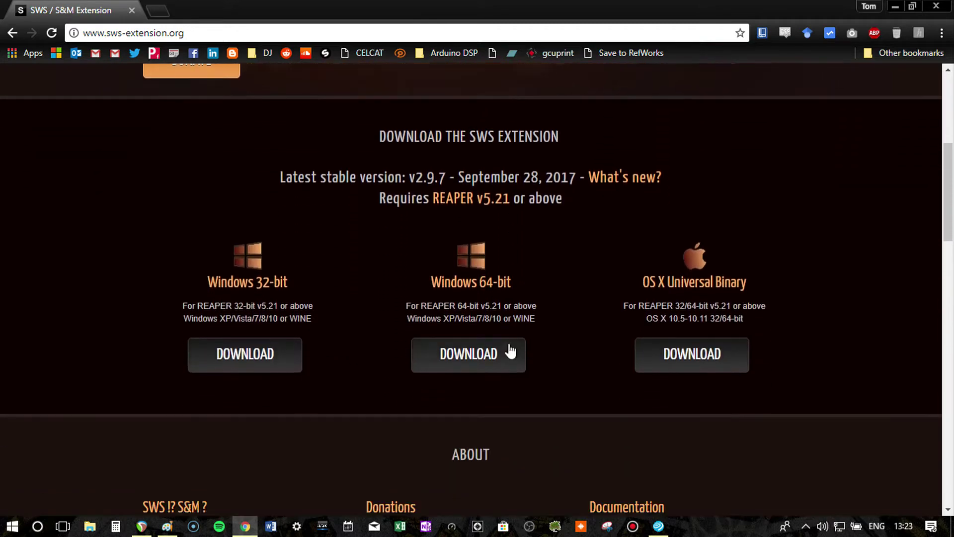
scroll(332, 399, down, 4)
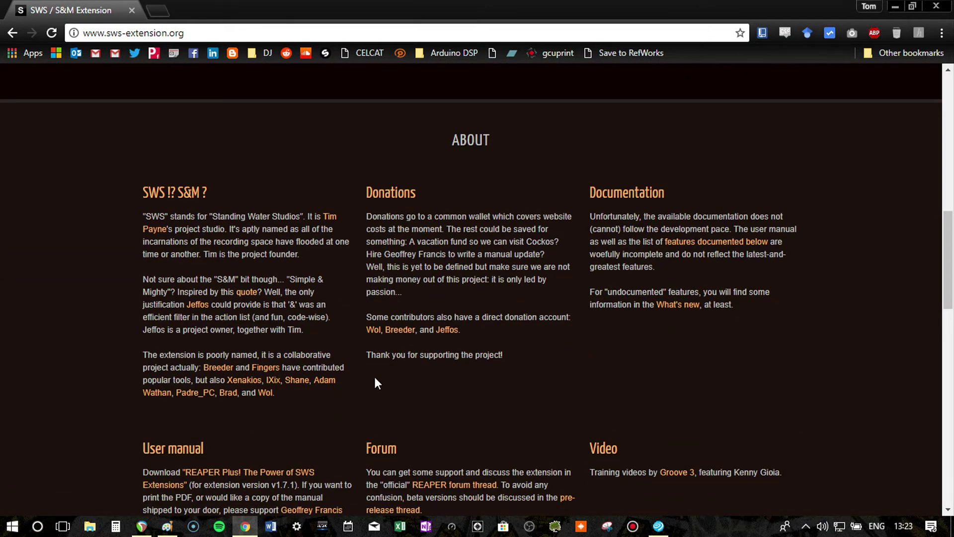
scroll(449, 367, up, 12)
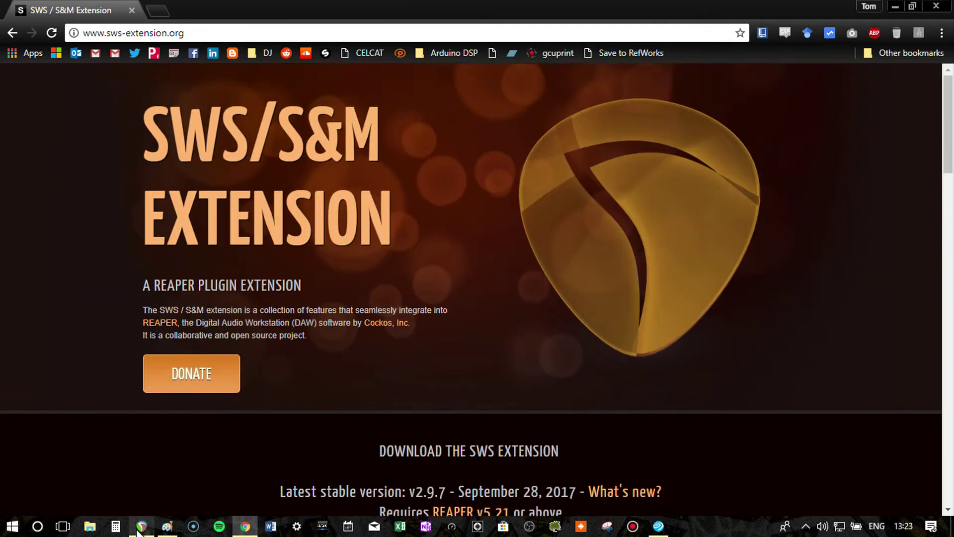
Filter REAPER's action list by 'SWS' to check installed SWS actions, then clear the filter
click(142, 526)
click(273, 71)
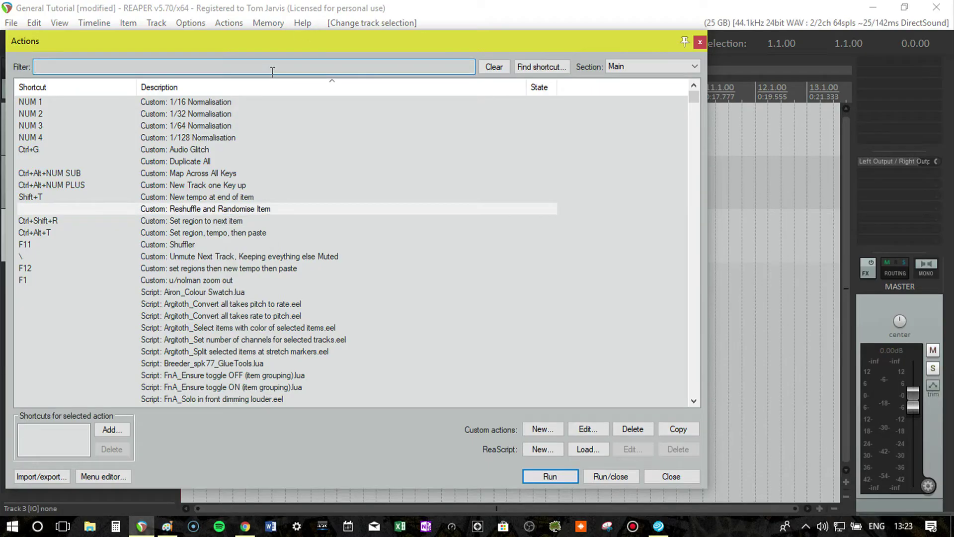
text(SWS)
drag(693, 98, 664, 80)
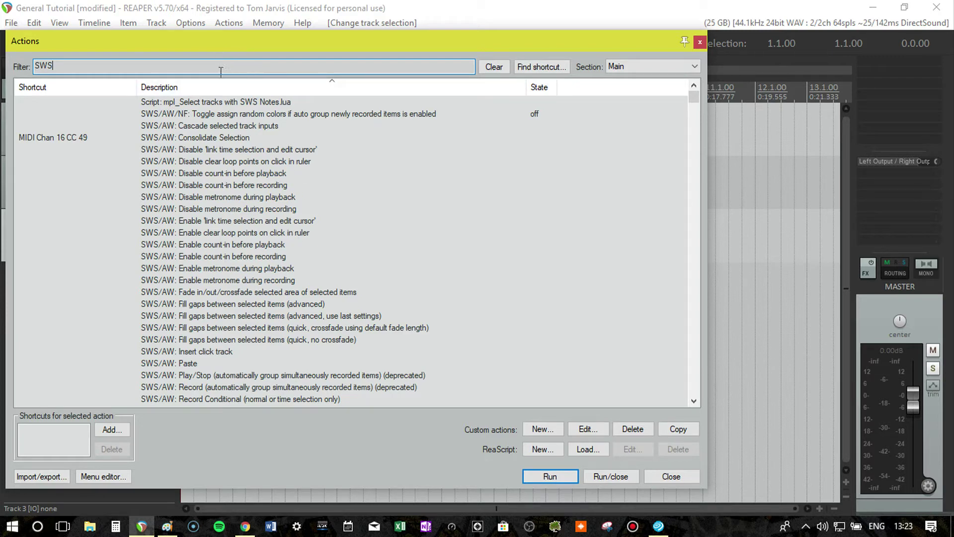
key(BackSpace)
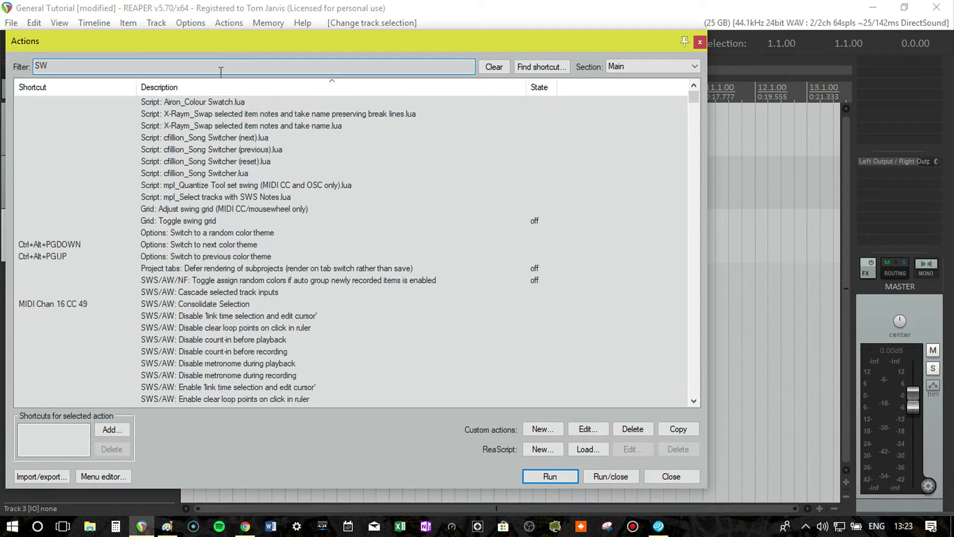
double_click(221, 71)
key(BackSpace)
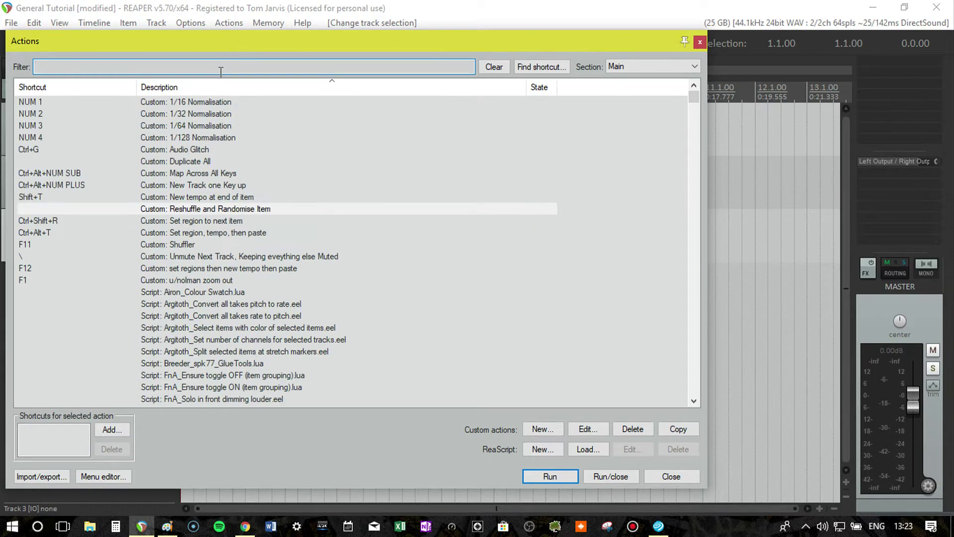
Type 'solo' into the Filter box and scroll through the matching solo actions
text(solo)
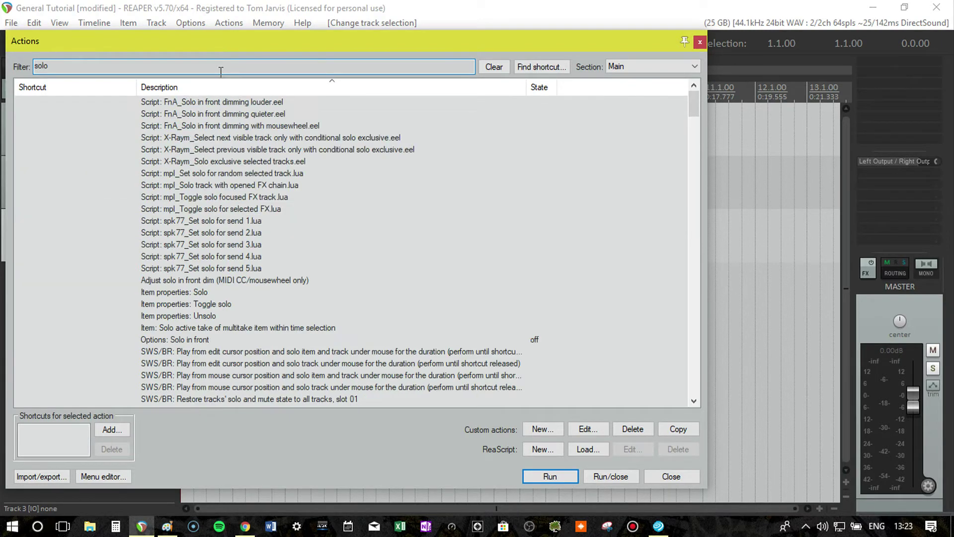
scroll(258, 169, down, 7)
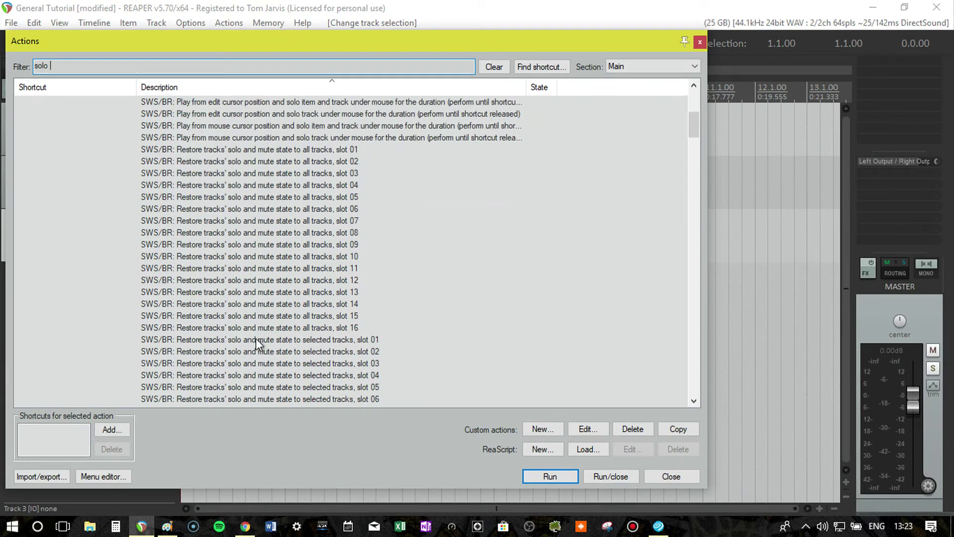
scroll(332, 284, down, 2)
scroll(331, 284, down, 19)
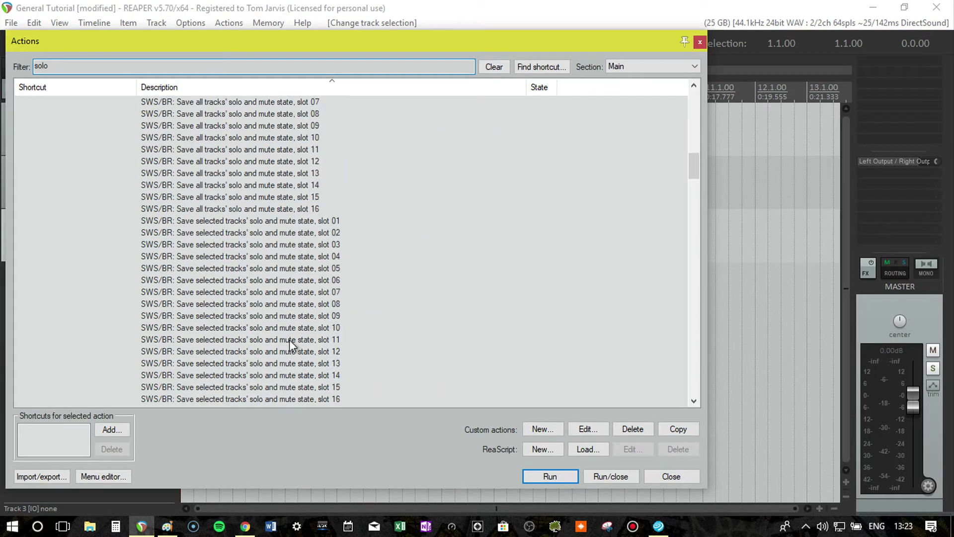
scroll(257, 303, down, 4)
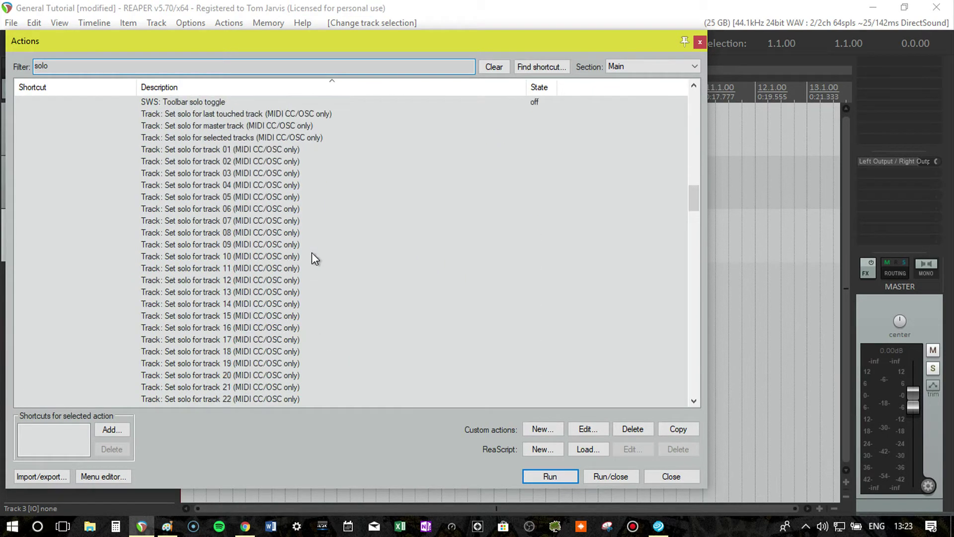
Select the Set solo actions for tracks 01, 02, 03 and 08
click(209, 148)
click(218, 160)
click(219, 174)
click(227, 233)
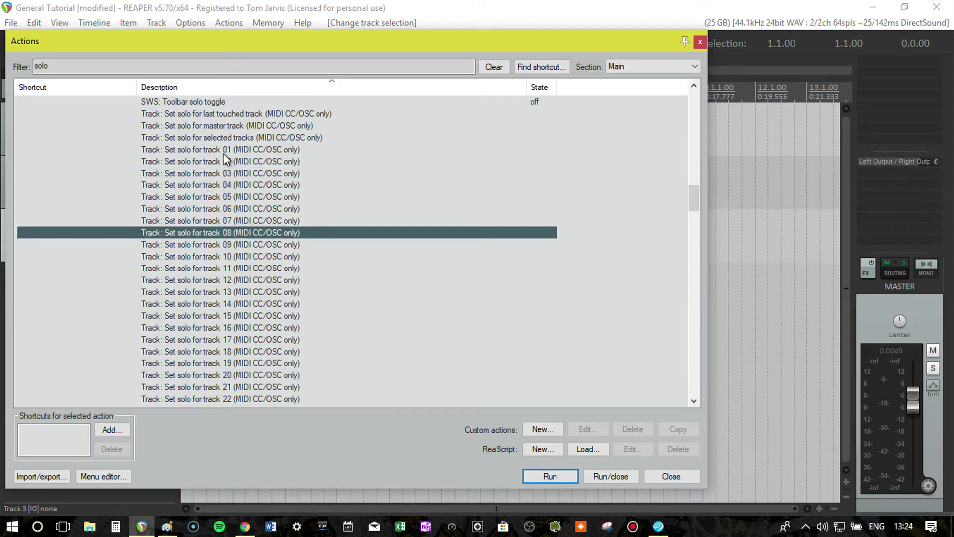
Replace the filter text with 'mute' and scroll through the mute actions
double_click(136, 64)
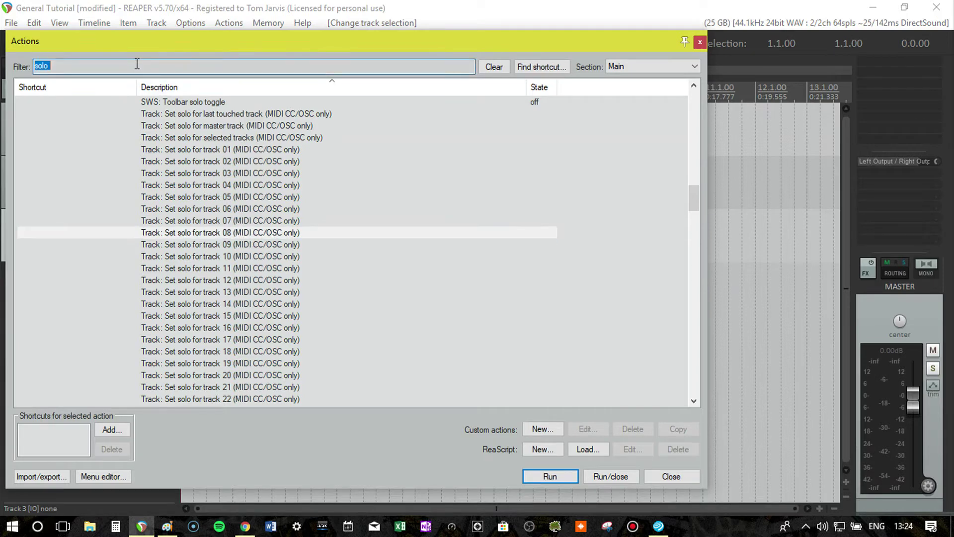
text(m)
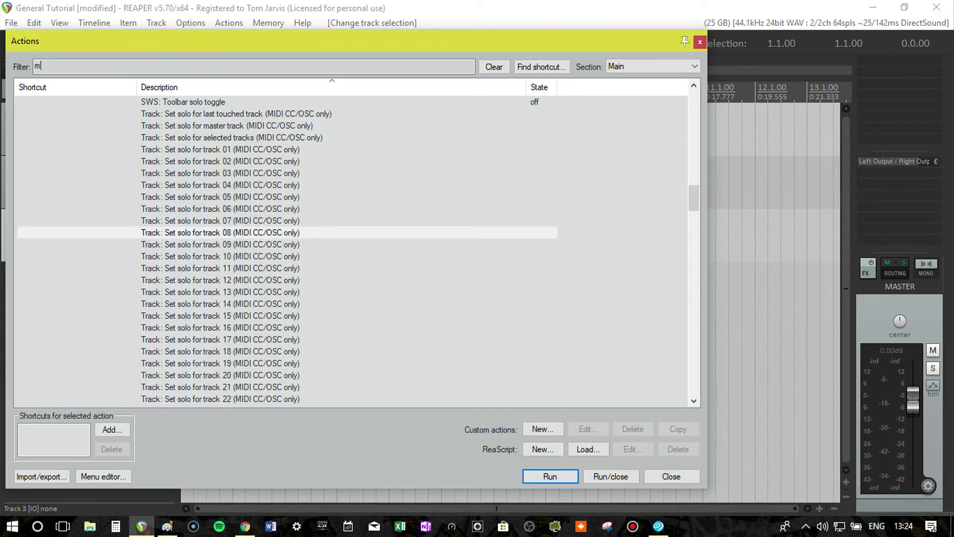
text(ute)
scroll(288, 245, down, 9)
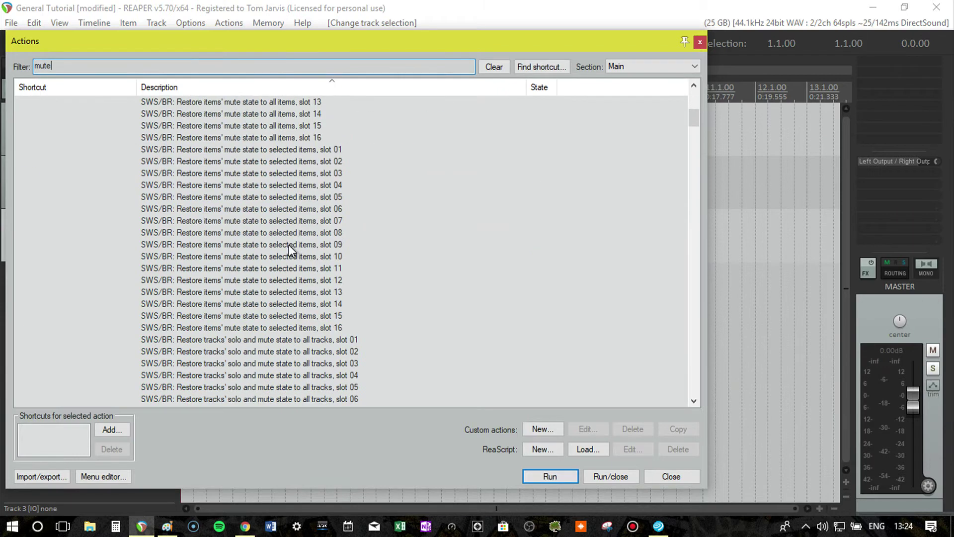
scroll(288, 245, down, 18)
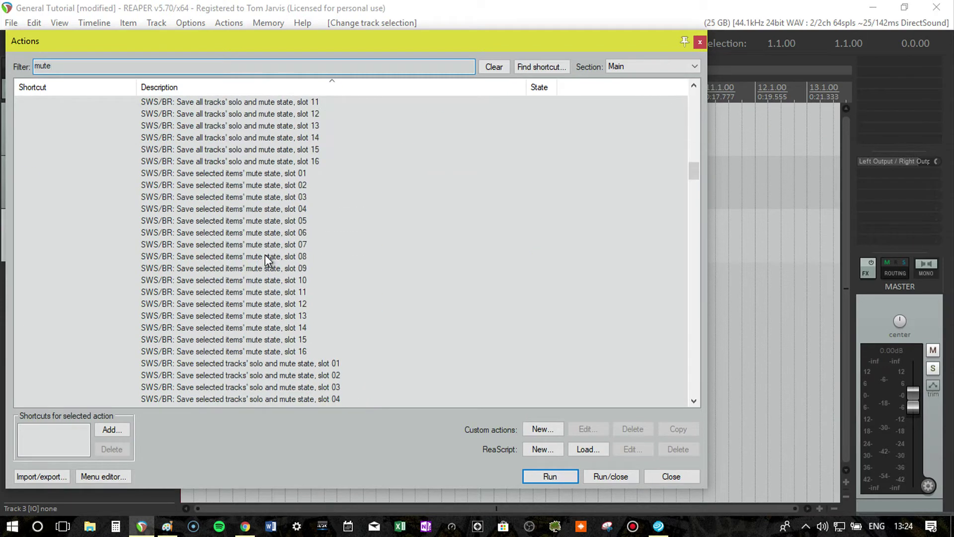
scroll(264, 255, down, 20)
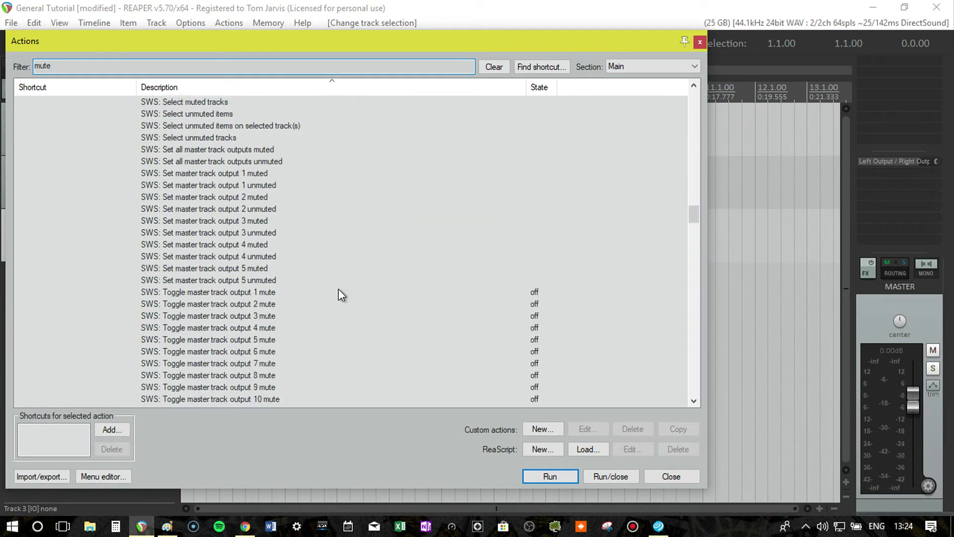
scroll(263, 288, down, 4)
scroll(267, 337, down, 3)
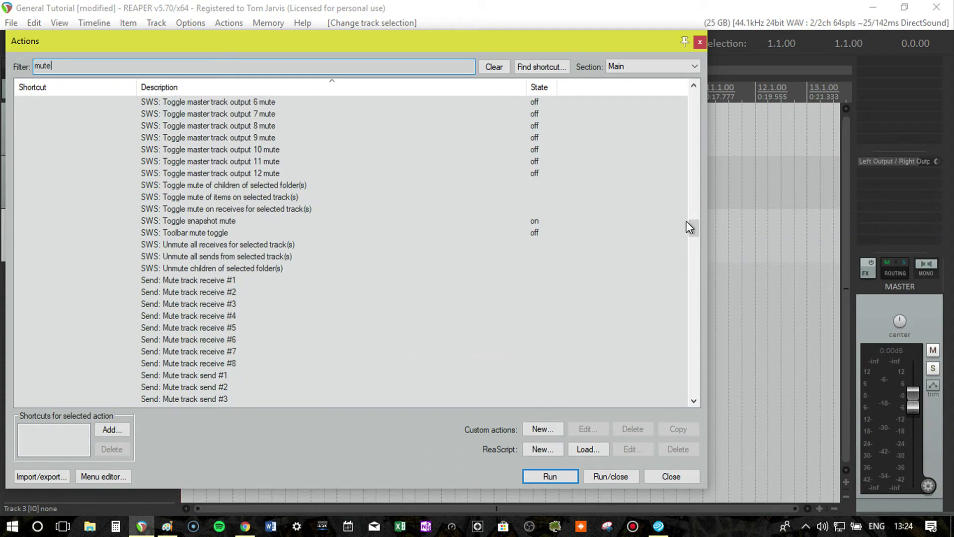
drag(691, 224, 694, 102)
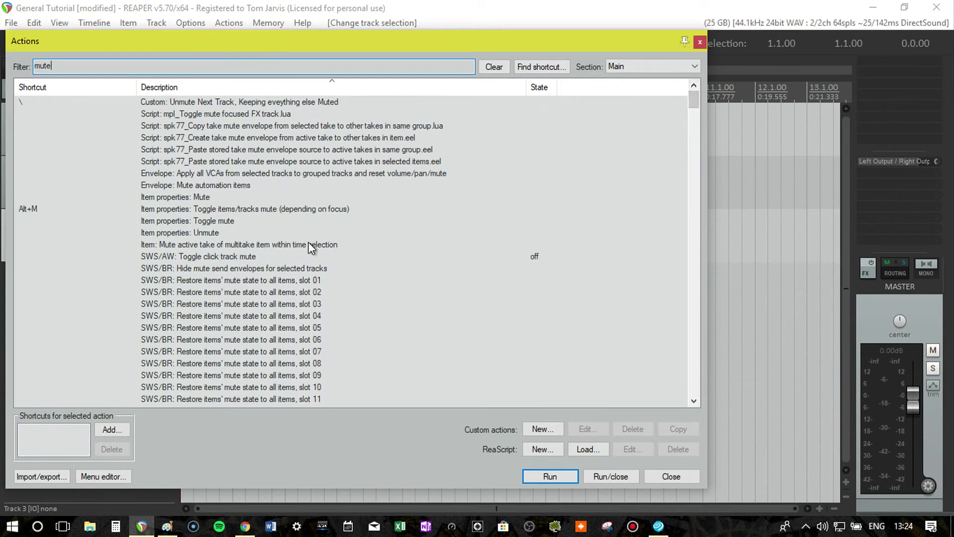
Clear the filter and start a new custom action with Custom actions New..
double_click(173, 69)
key(BackSpace)
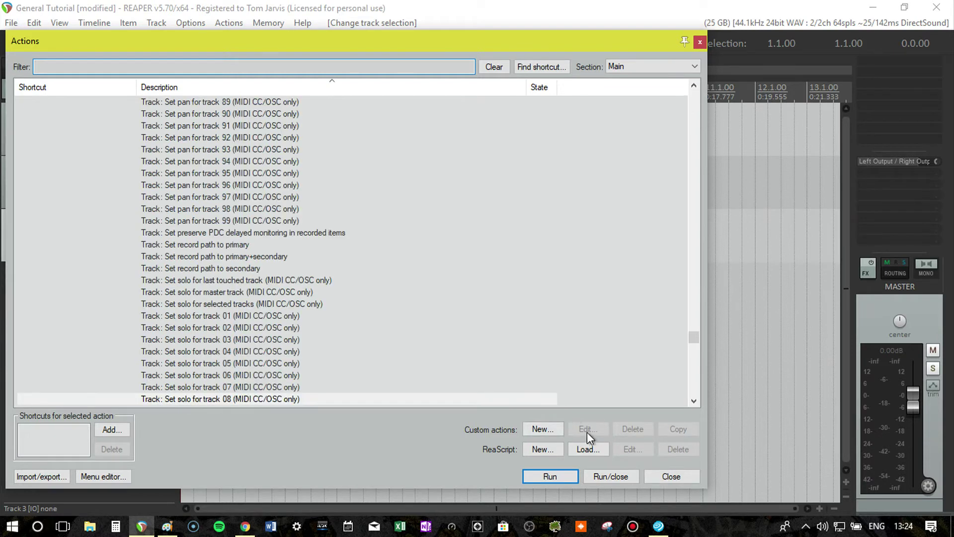
click(544, 431)
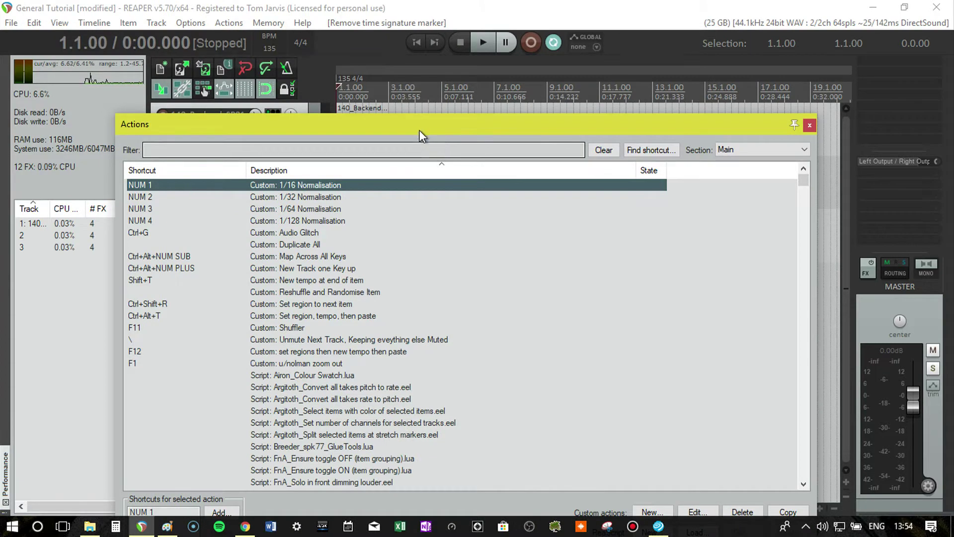
Move the Actions window down to uncover the timeline and tracks
drag(417, 127, 431, 52)
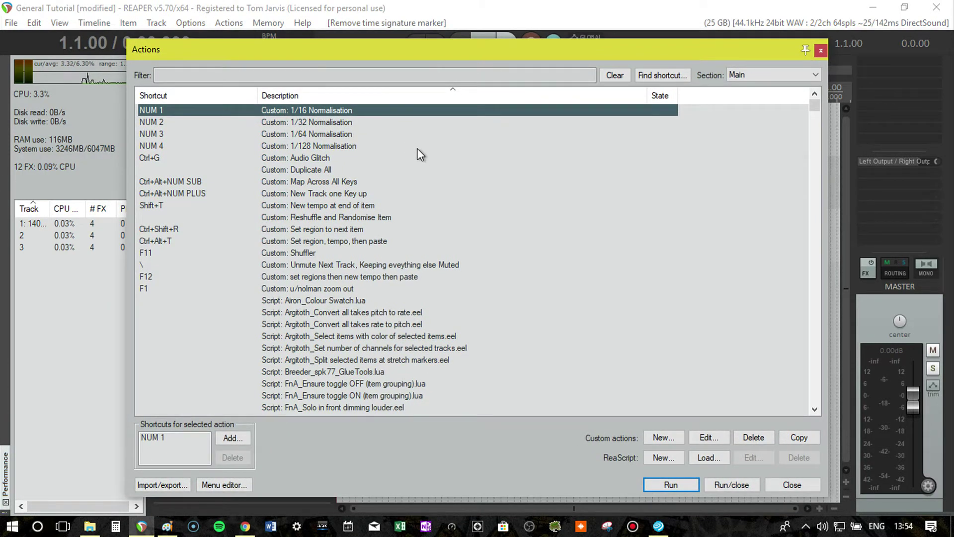
drag(422, 47, 417, 138)
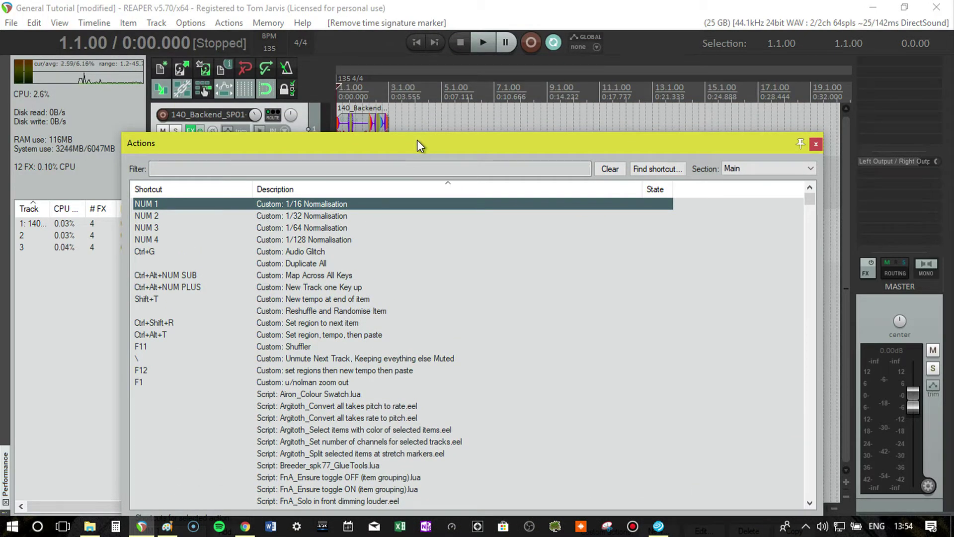
drag(417, 144, 418, 266)
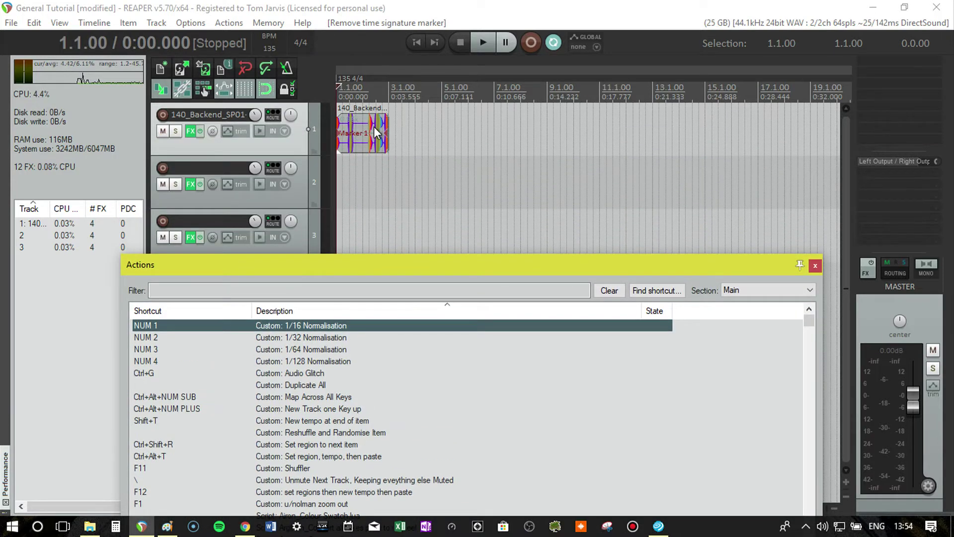
Copy the loop on track 1 and paste it at 3.1.00, right after its end
click(376, 125)
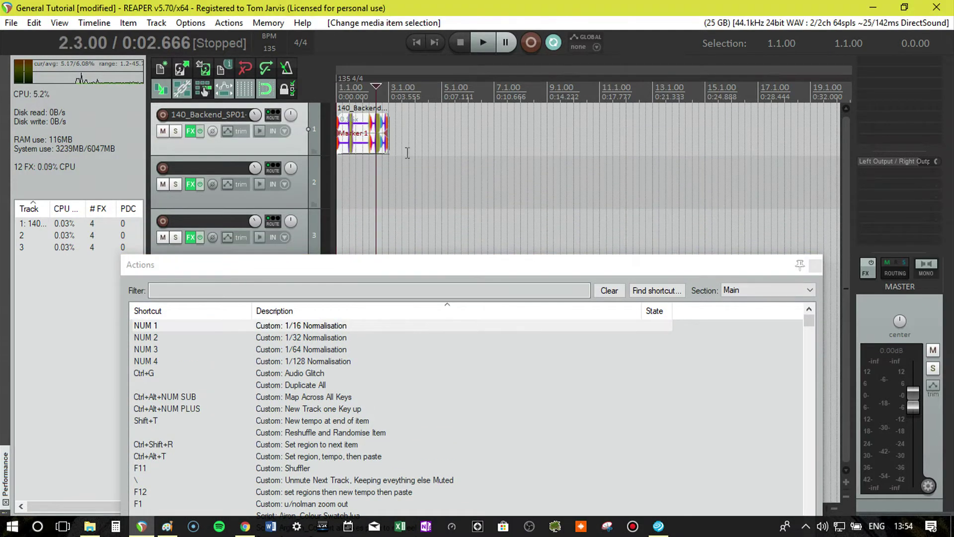
click(390, 130)
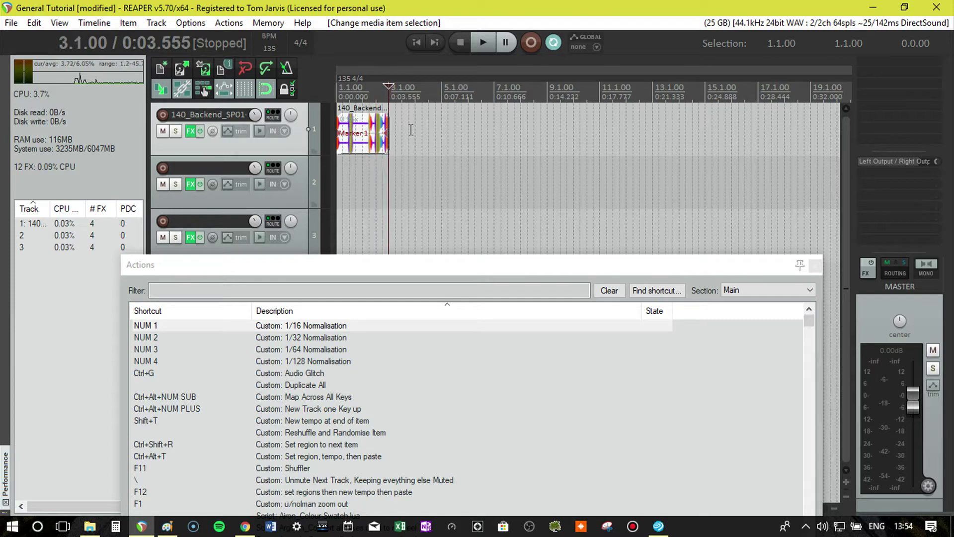
click(356, 135)
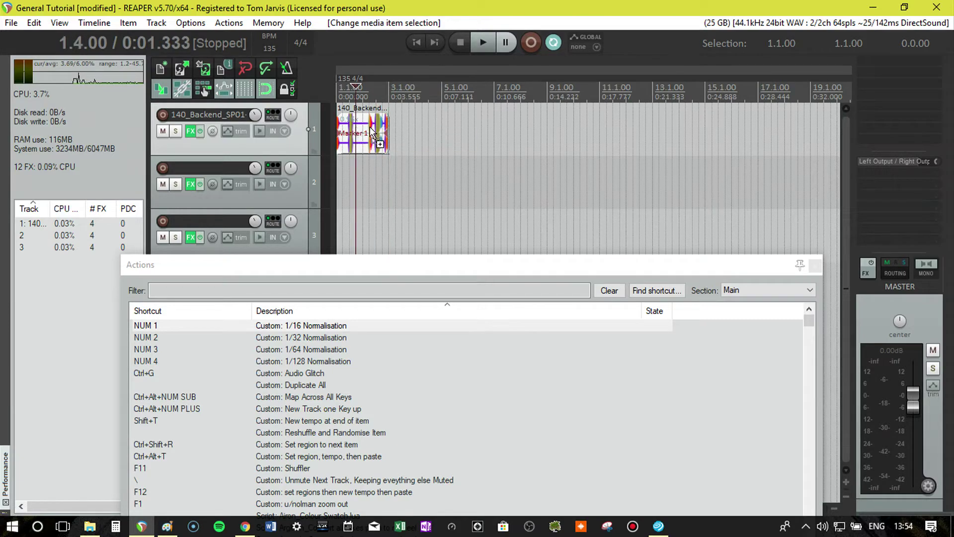
click(390, 132)
key(ctrl+v)
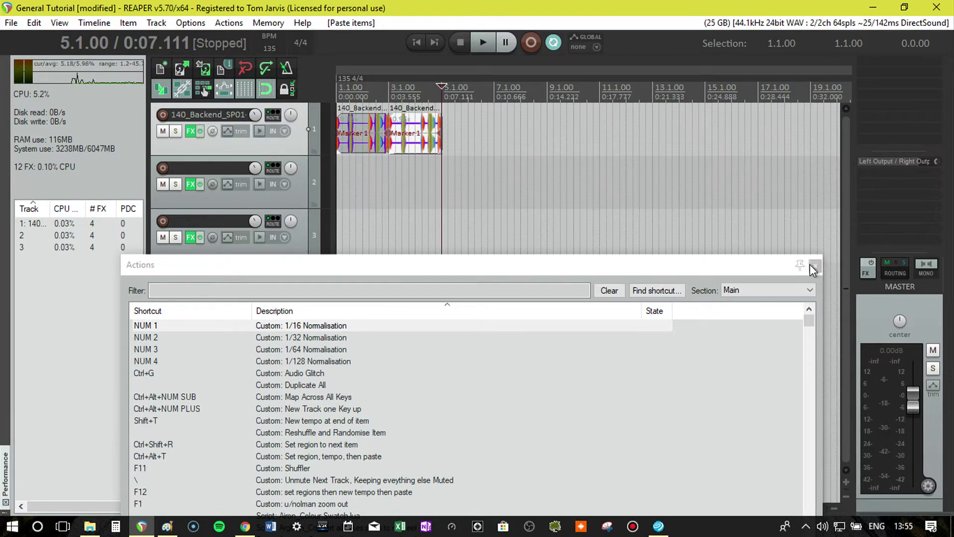
Close the Actions window and delete the pasted copy of the loop
click(814, 268)
click(404, 139)
key(Delete)
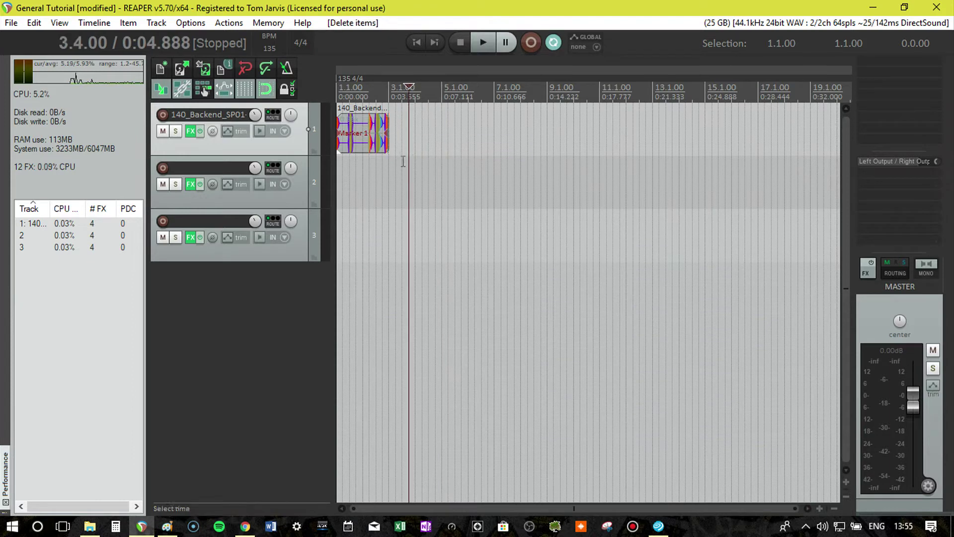
Reselect the original loop and reopen the action list with the ? shortcut
click(387, 130)
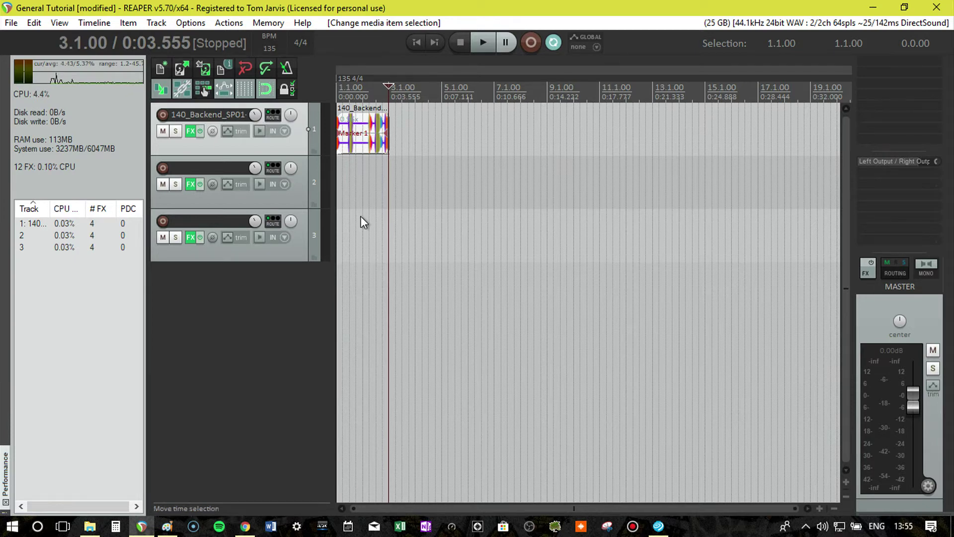
key(question)
Raise the Actions window and create a custom action named 'Sample Pack Creation: Duplicate with New tempo 1 semitone up'
drag(341, 254, 325, 63)
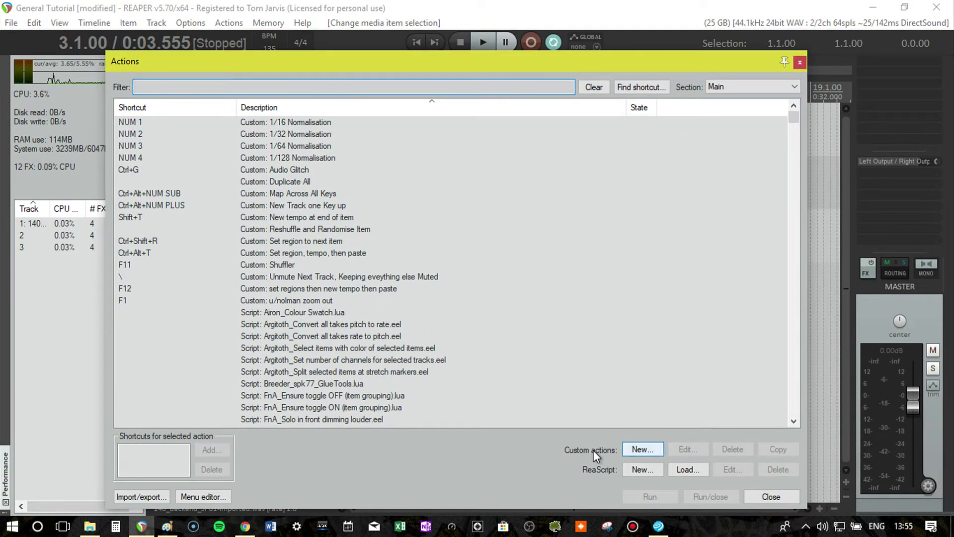
click(646, 450)
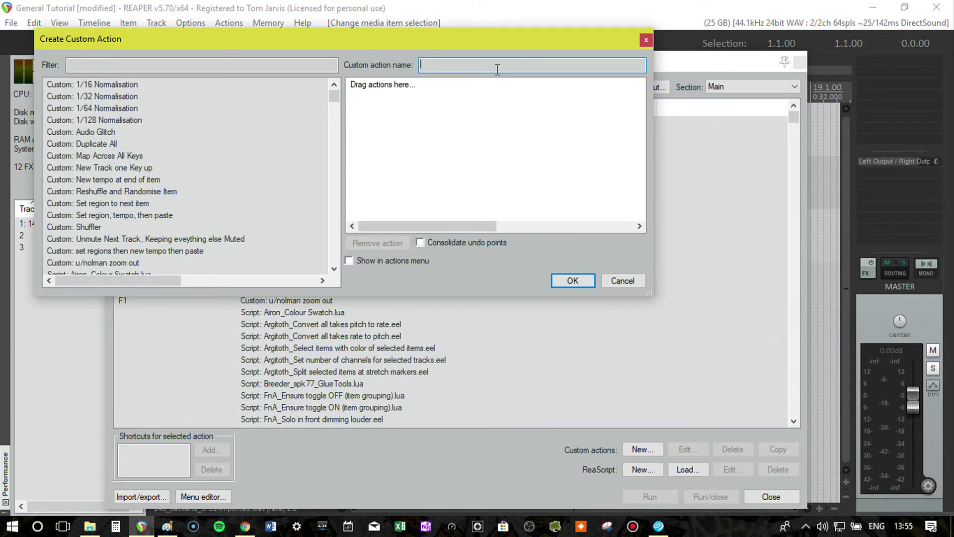
text(Sample Pack Creation)
key(BackSpace)
text(: Duplicate )
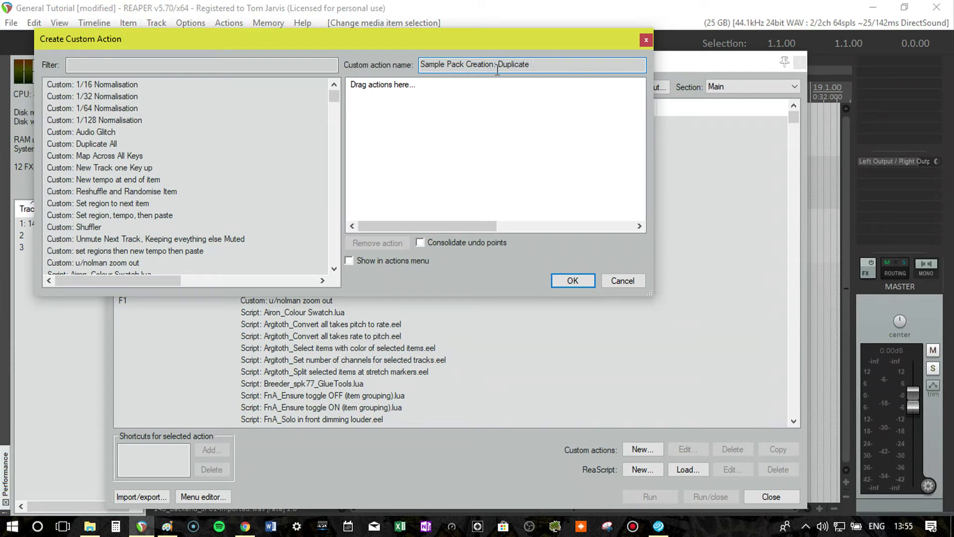
text(w)
text(ith New te)
text(mpo 1sem)
text(i)
text(+)
key(BackSpace)
key(BackSpace)
key(BackSpace)
key(BackSpace)
key(BackSpace)
text(semitone up)
drag(553, 38, 636, 309)
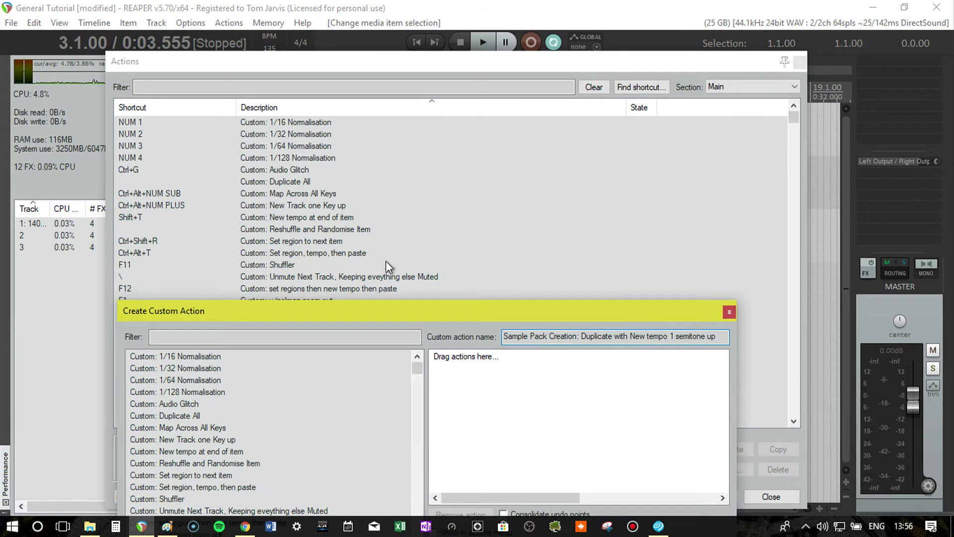
drag(394, 315, 407, 55)
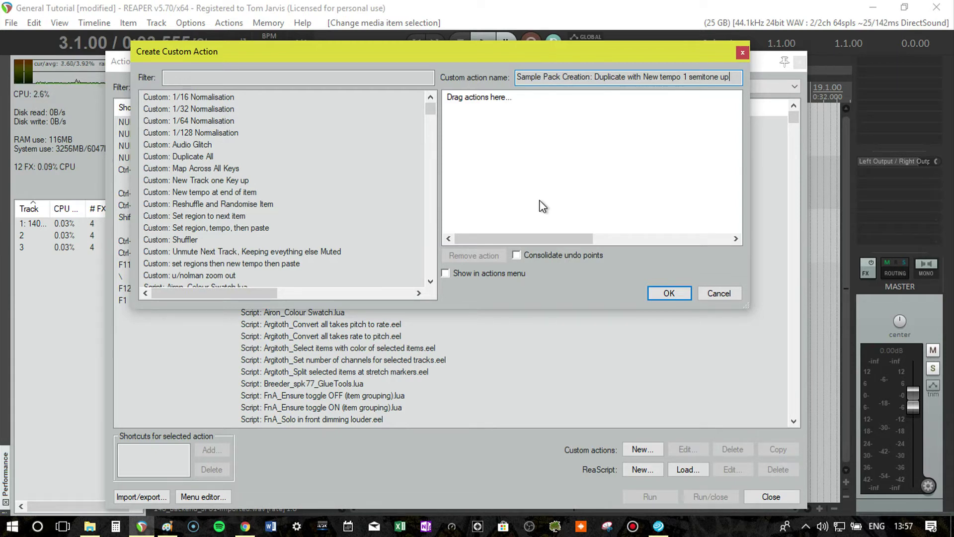
click(299, 74)
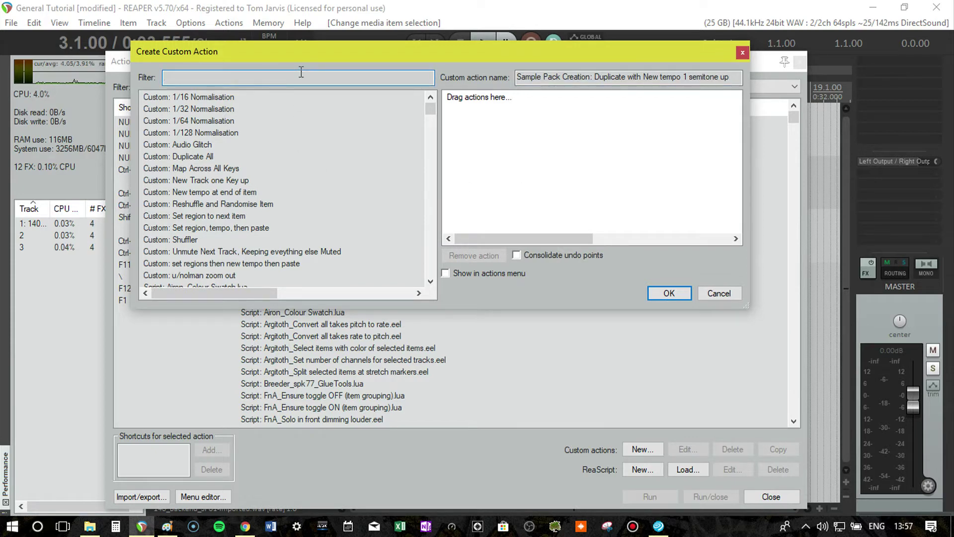
Search 'copy item' and add Edit: Copy items as the custom action's first step
text(copy)
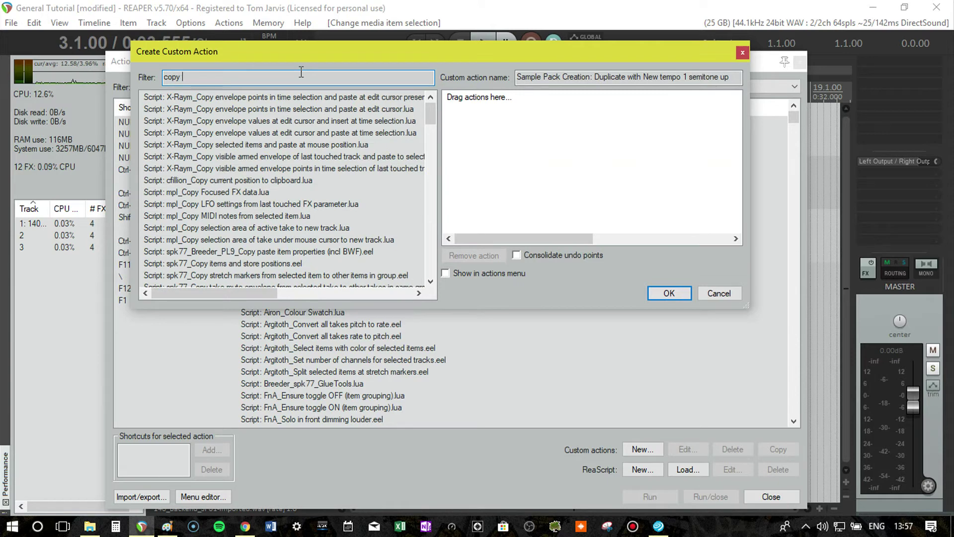
text( item)
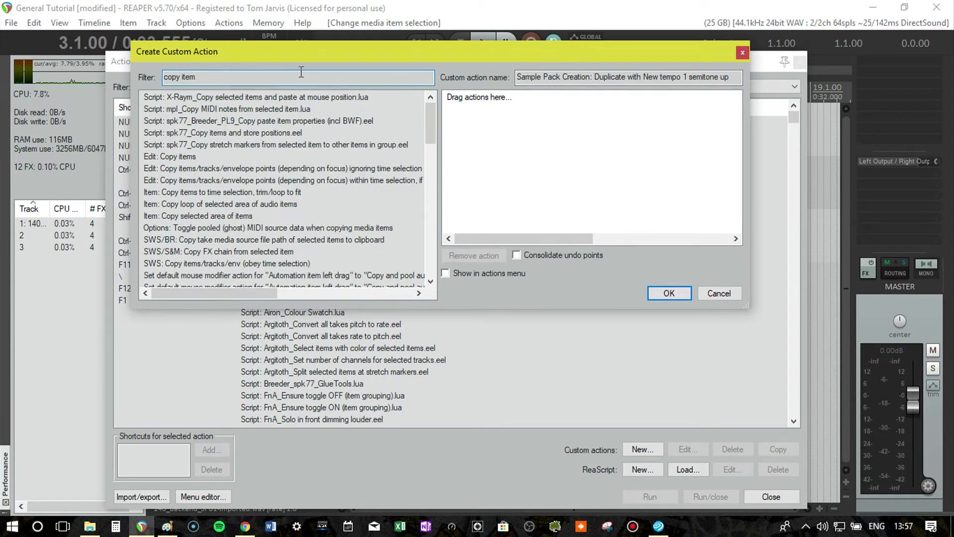
click(185, 164)
click(184, 158)
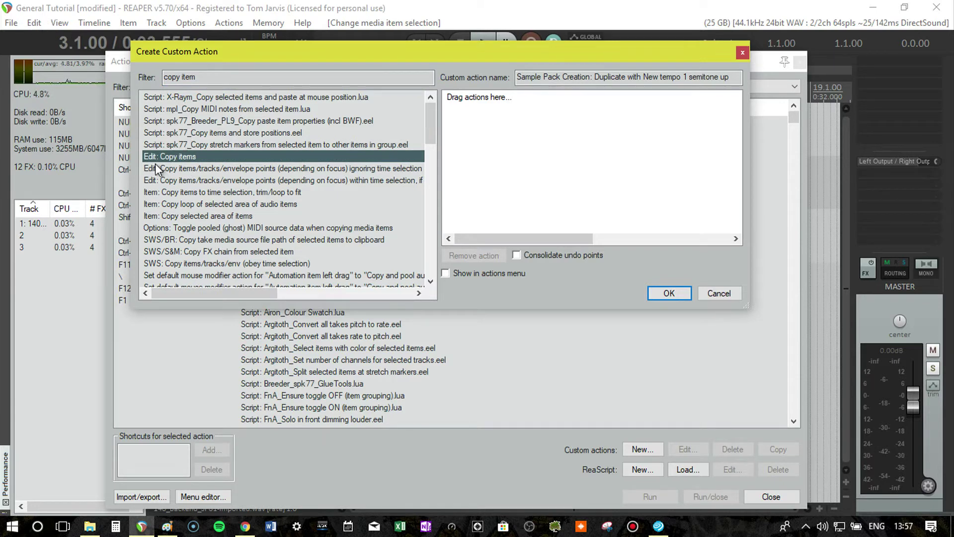
drag(155, 158, 491, 153)
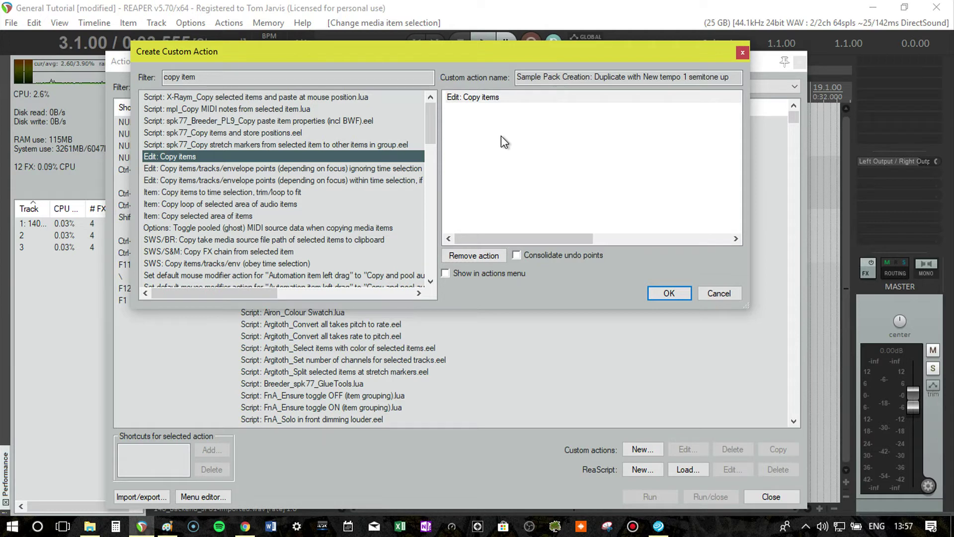
Search 'move cursor end item' and add Item navigation: Move cursor to end of items as step two
click(335, 76)
key(ctrl+a)
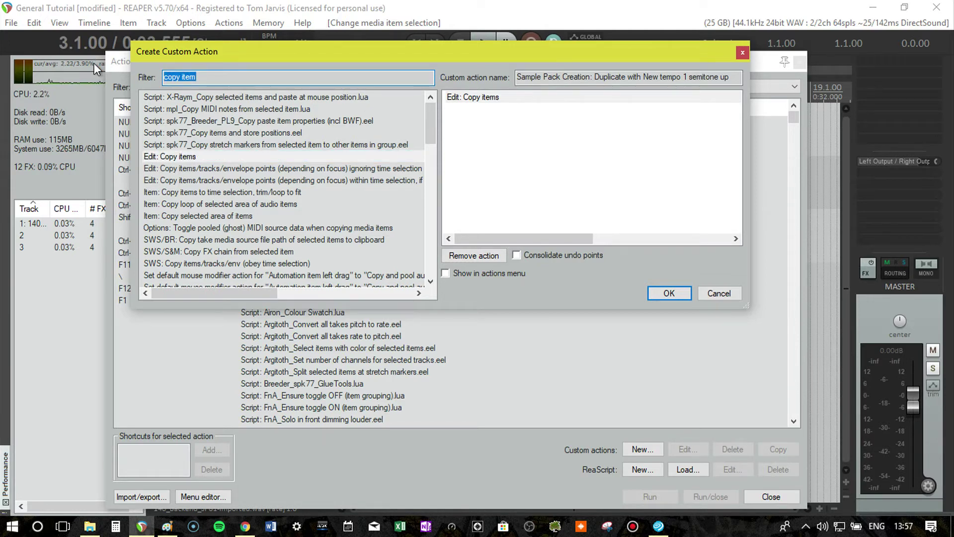
key(BackSpace)
text(move cursor )
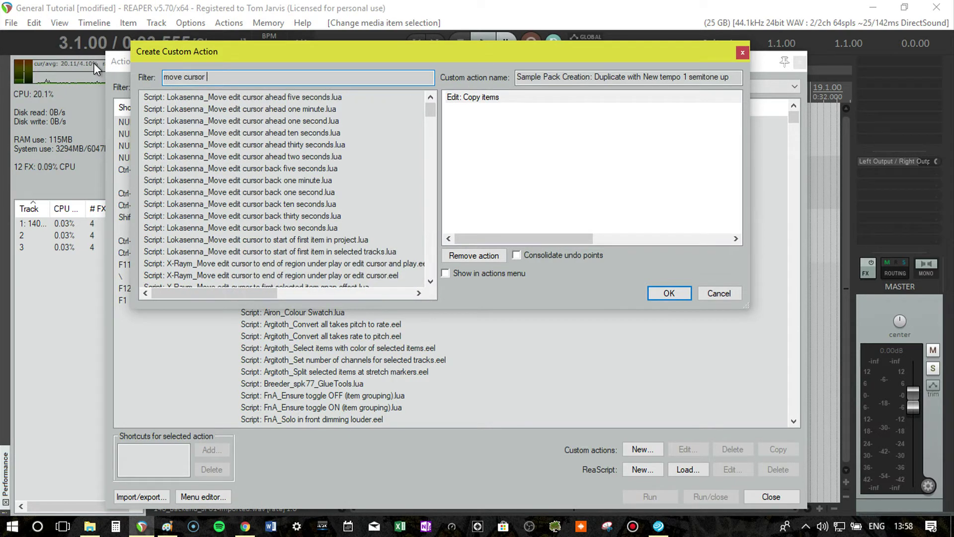
text(end item)
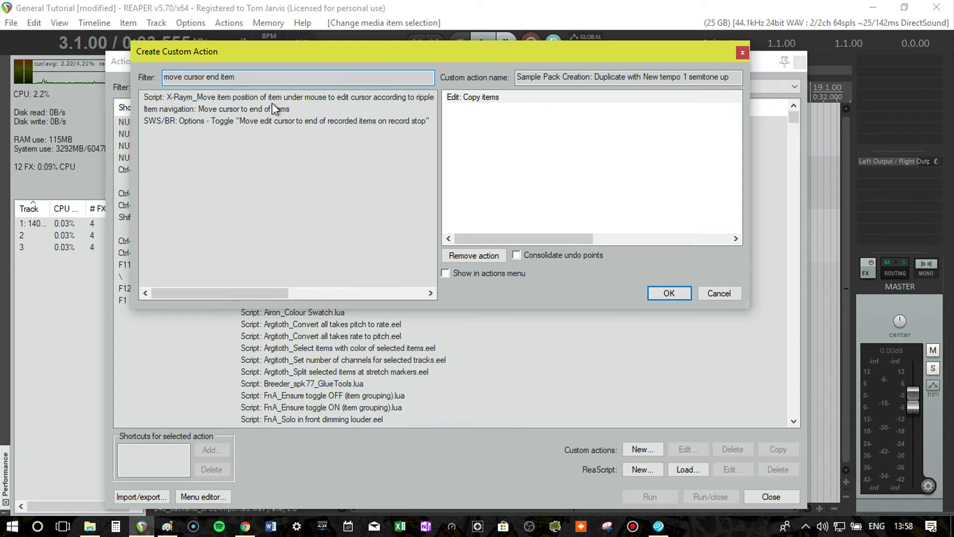
click(207, 108)
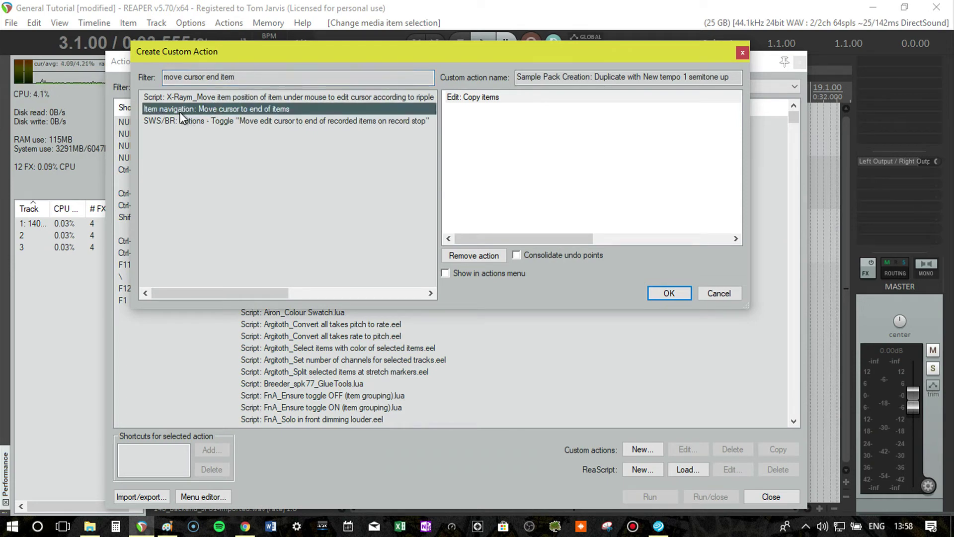
drag(162, 113, 545, 166)
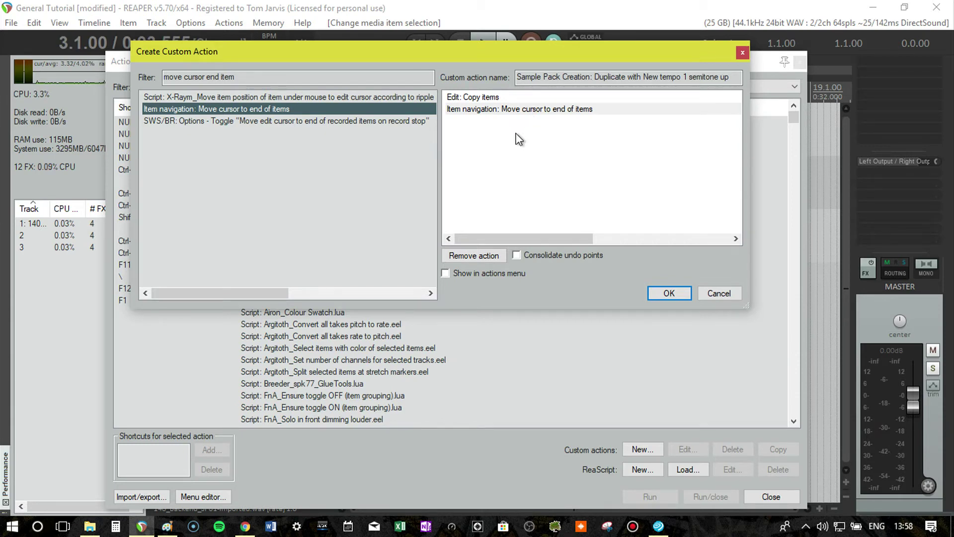
click(573, 131)
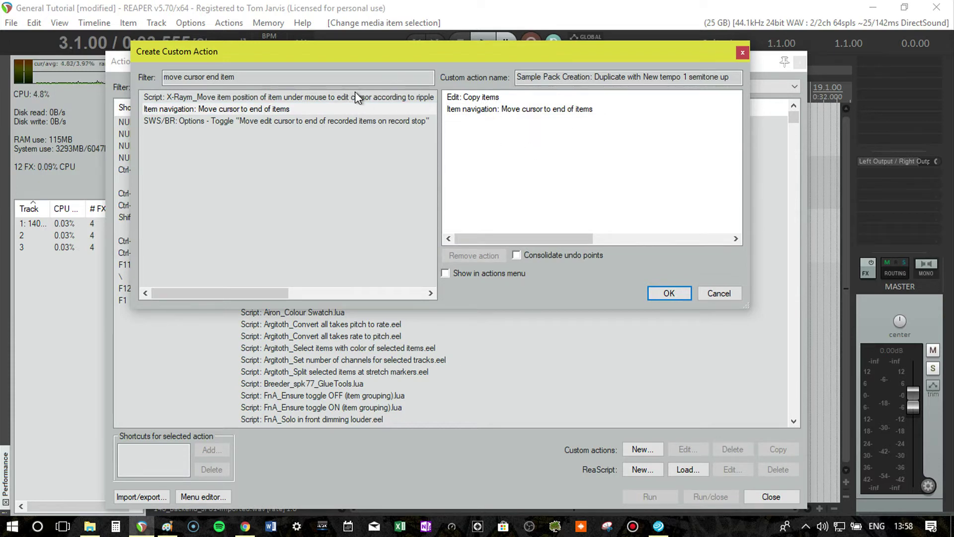
drag(334, 78, 138, 78)
Search 'item paste' and add Item: Paste items/tracks as the third step
text(item pa)
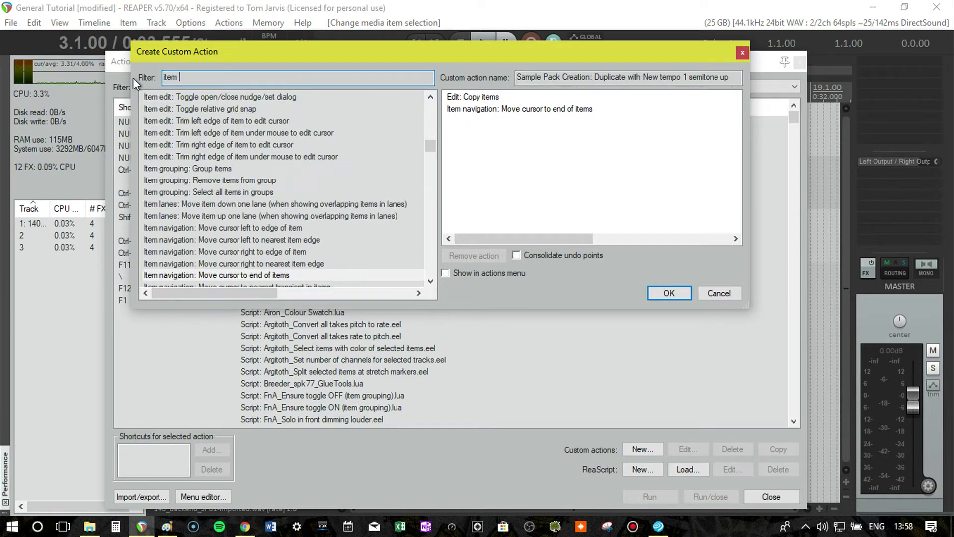
text(ste)
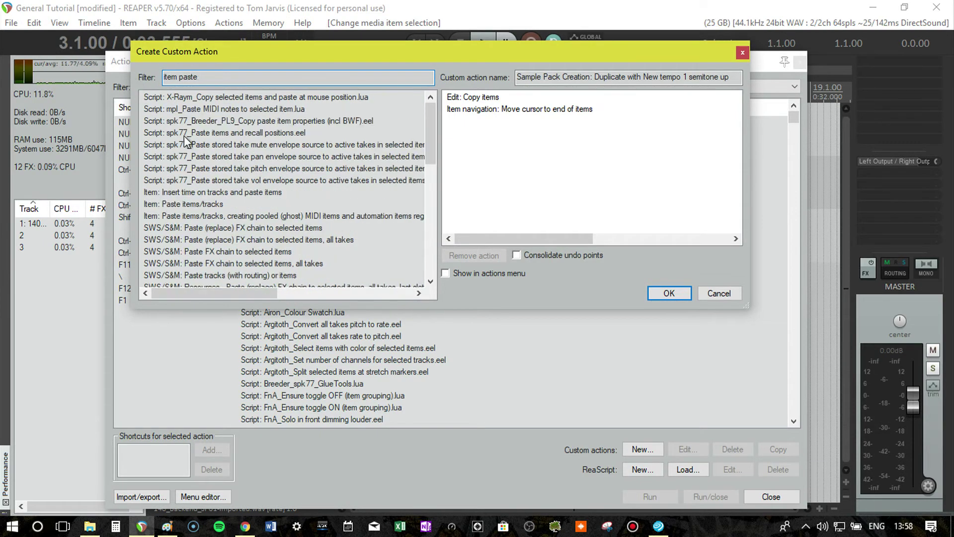
drag(166, 204, 530, 177)
click(549, 157)
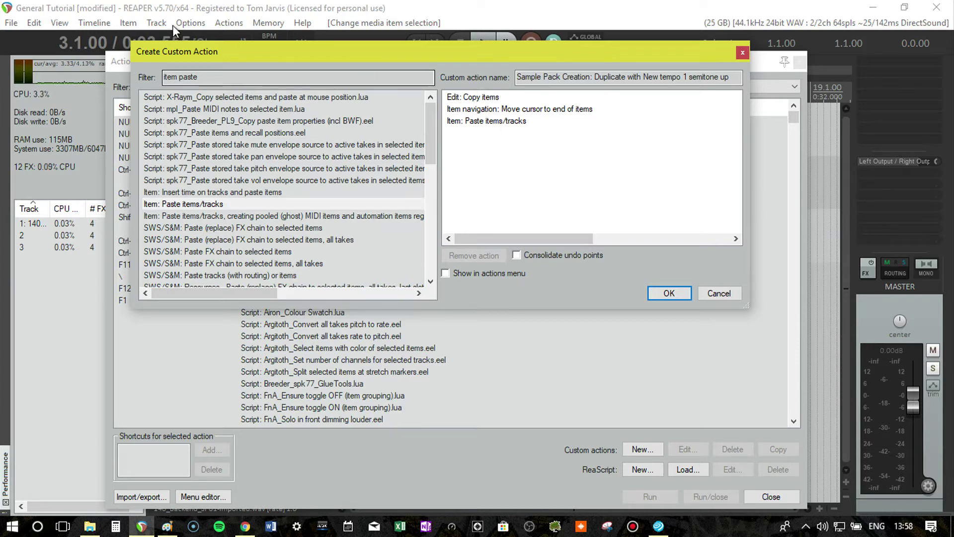
Add New tempo at end of item above the paste step and save the custom action
click(255, 74)
key(BackSpace)
key(BackSpace)
key(BackSpace)
key(BackSpace)
key(BackSpace)
key(BackSpace)
key(BackSpace)
key(BackSpace)
key(BackSpace)
key(BackSpace)
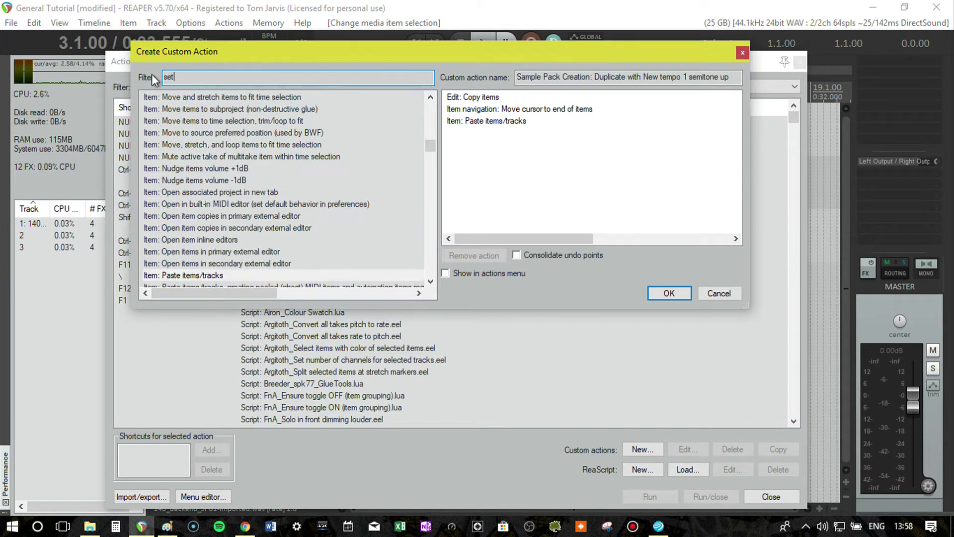
text(nw tempo end item)
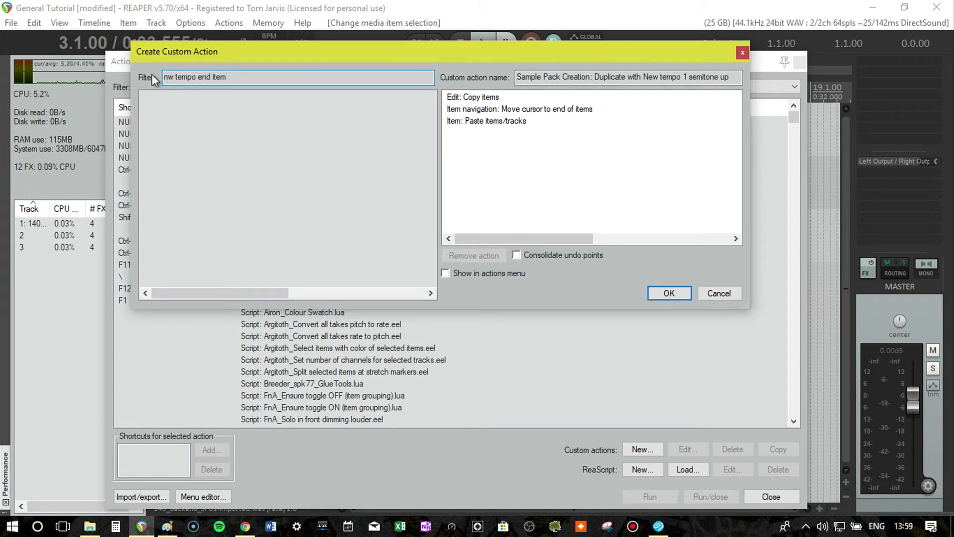
key(BackSpace)
key(BackSpace)
key(BackSpace)
key(BackSpace)
key(BackSpace)
key(BackSpace)
key(BackSpace)
key(BackSpace)
key(BackSpace)
key(BackSpace)
key(BackSpace)
key(BackSpace)
key(BackSpace)
text(ew te)
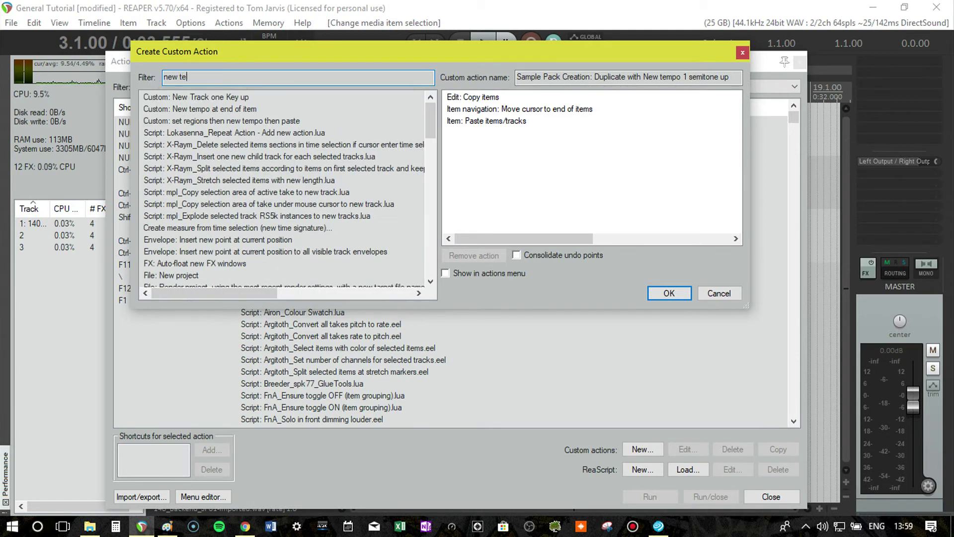
text(mpo end item)
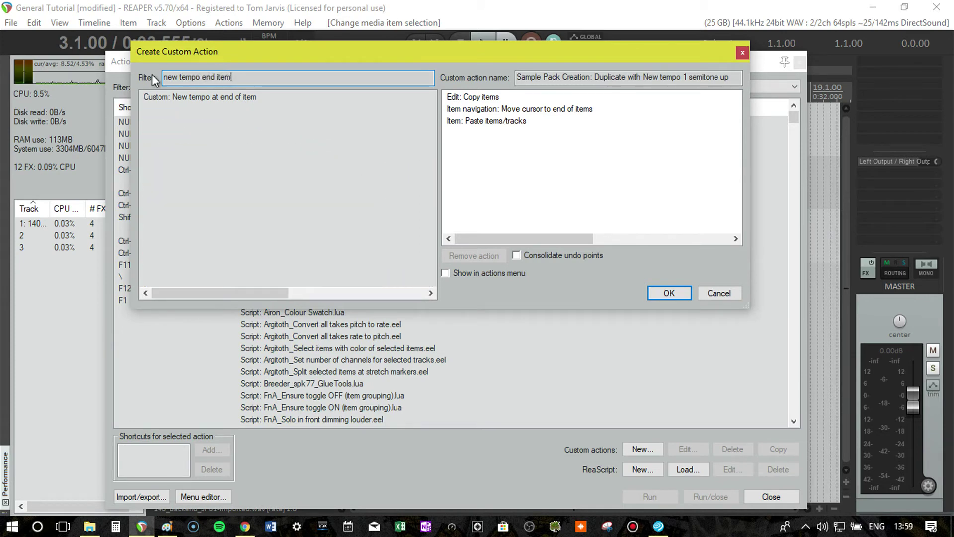
drag(154, 97, 575, 166)
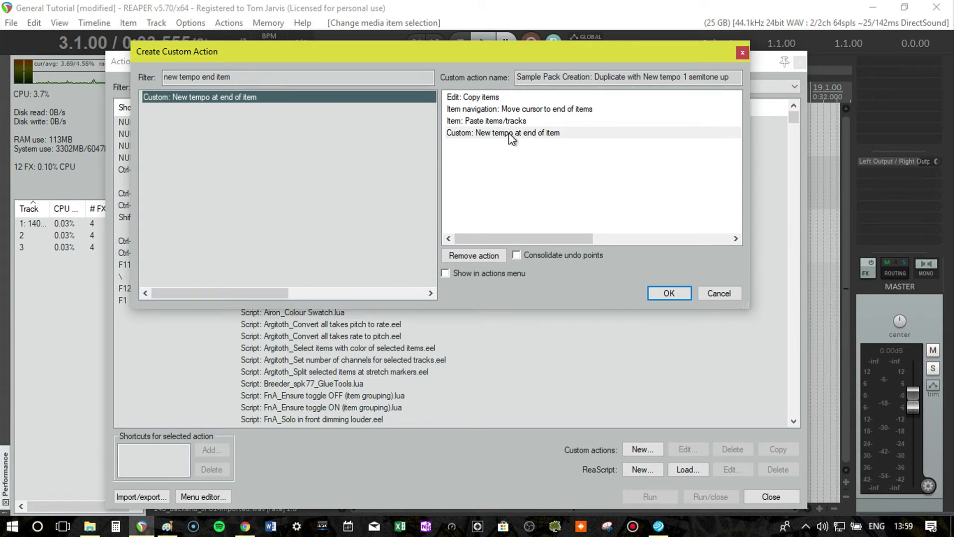
drag(510, 138, 511, 124)
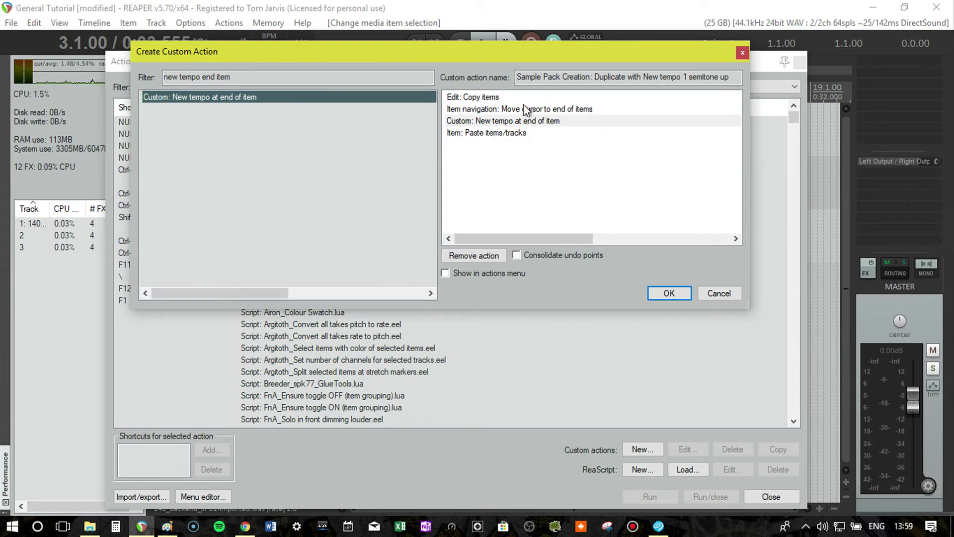
click(669, 293)
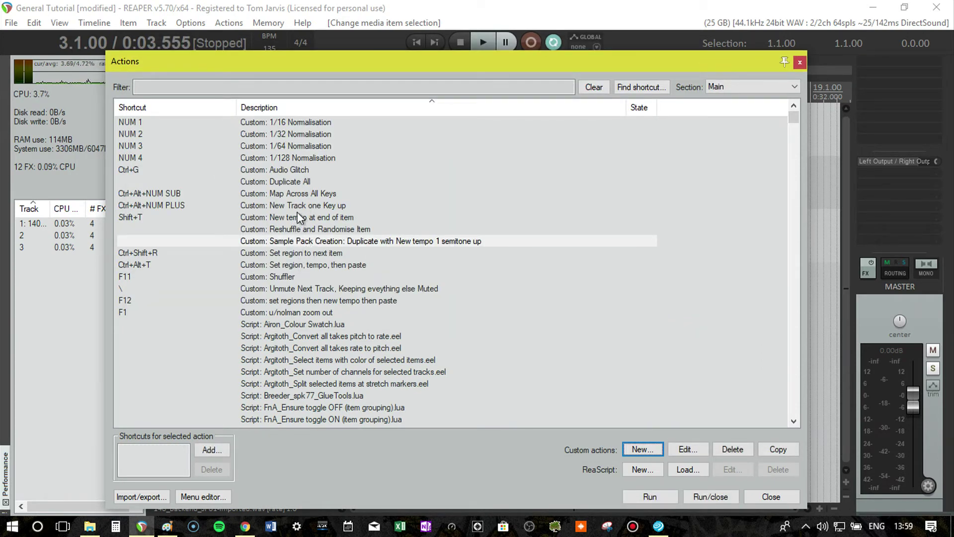
click(330, 217)
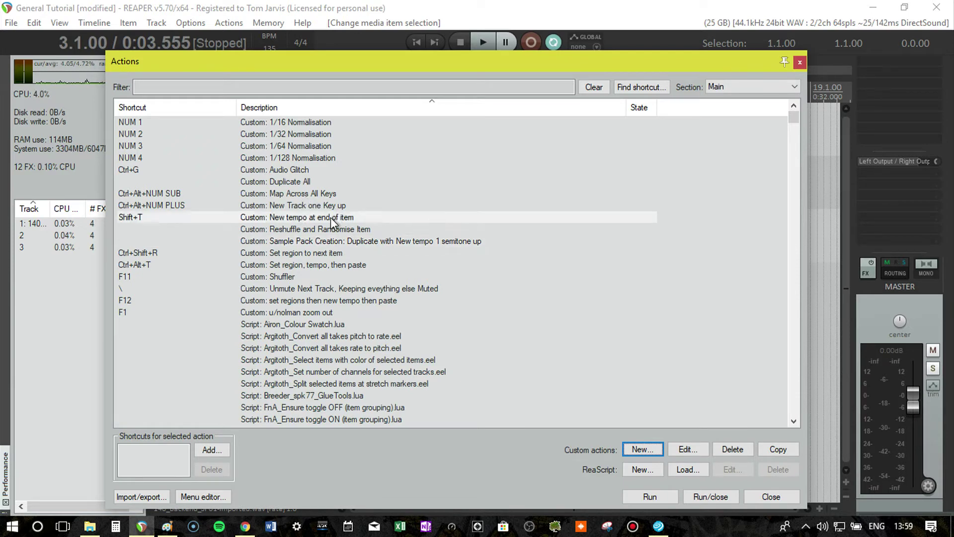
click(688, 449)
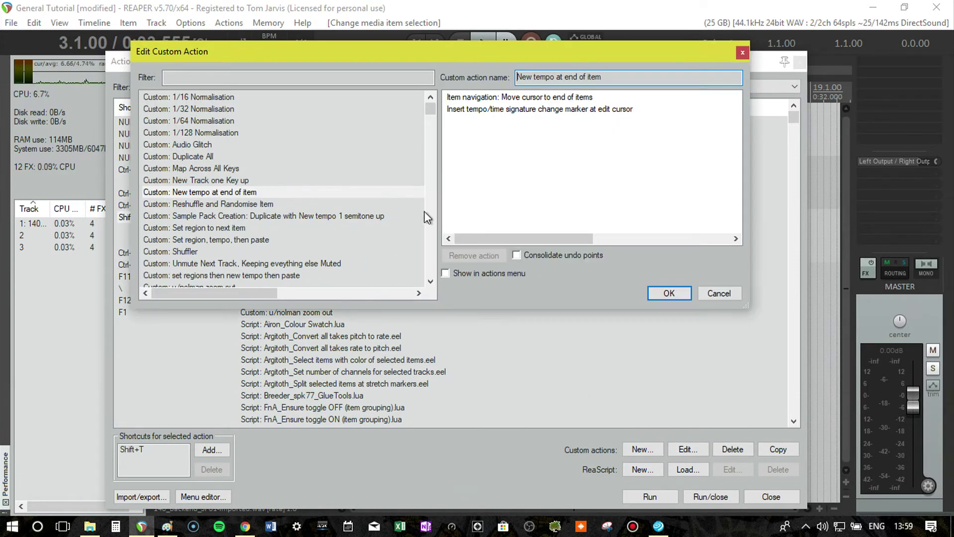
click(556, 98)
click(490, 110)
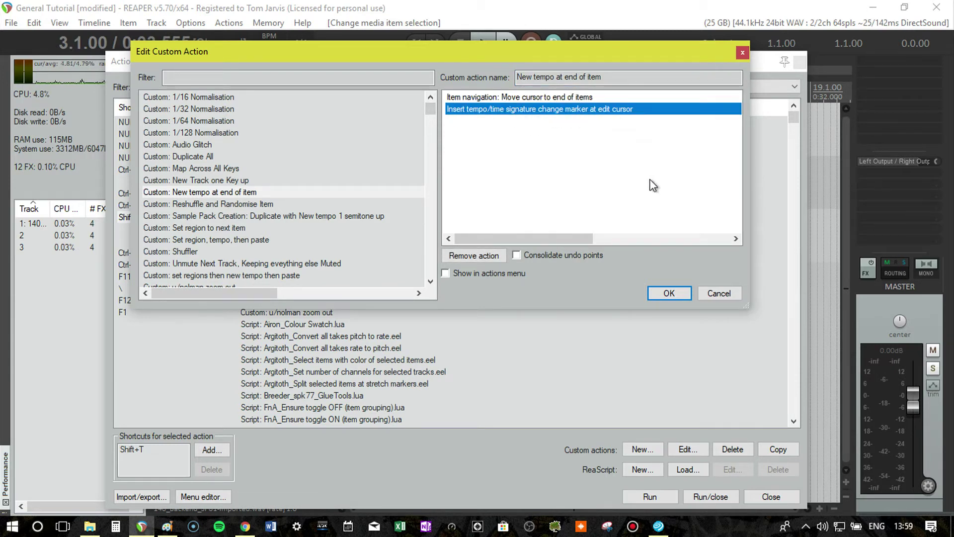
click(679, 294)
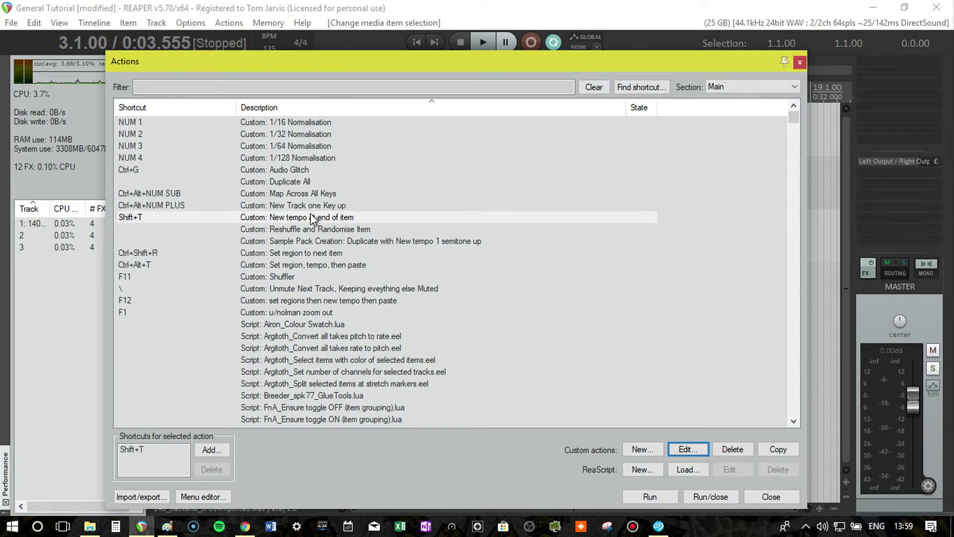
Remove the move-cursor-to-end-of-items step from Sample Pack Creation, leaving copy, new tempo, paste
click(413, 240)
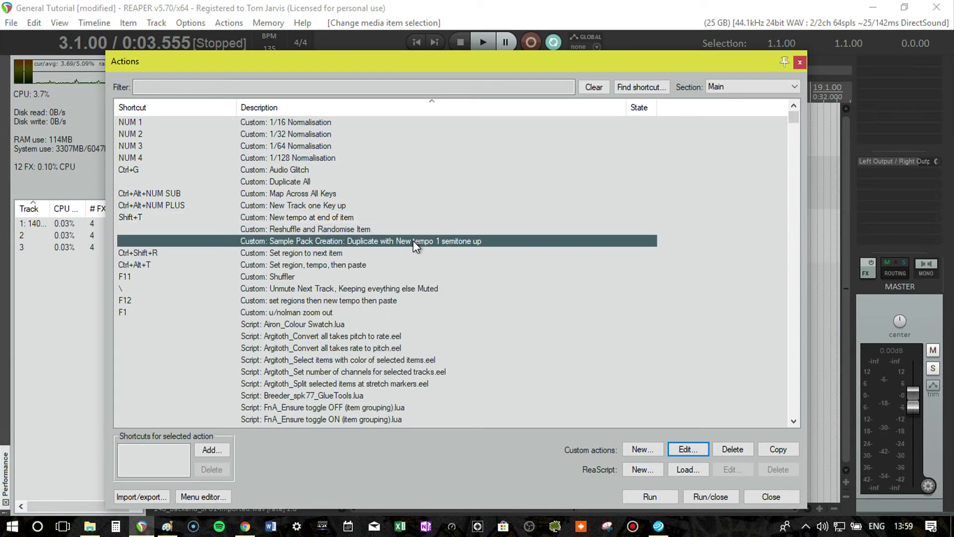
click(694, 450)
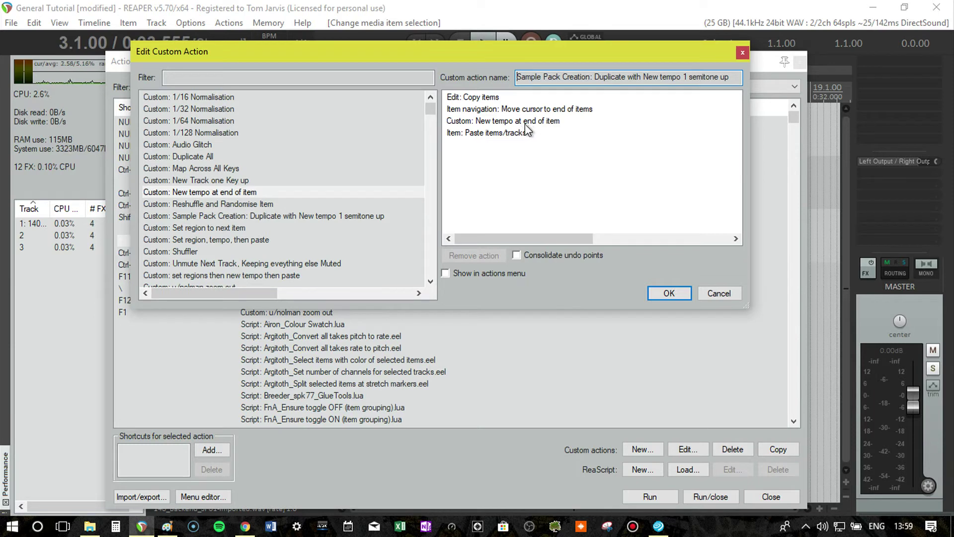
click(523, 110)
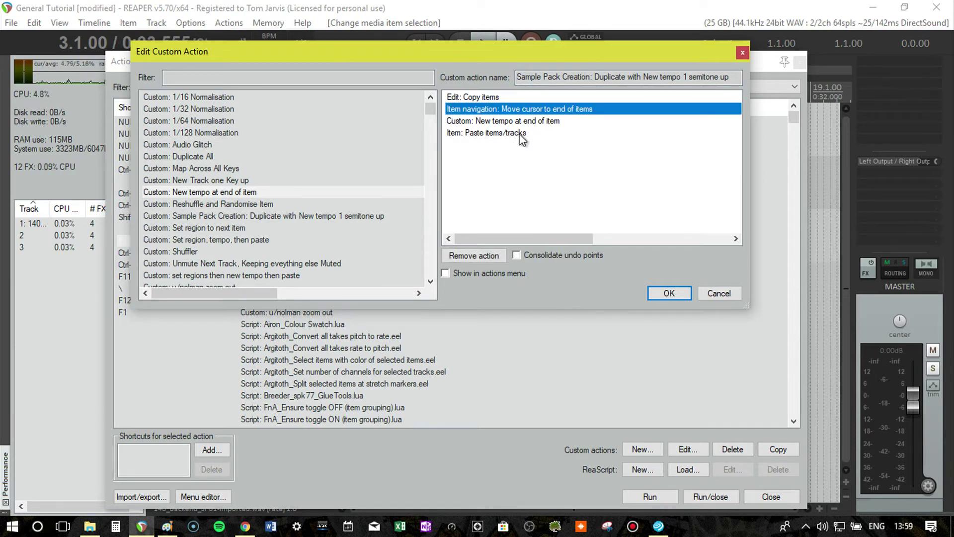
click(479, 254)
click(531, 149)
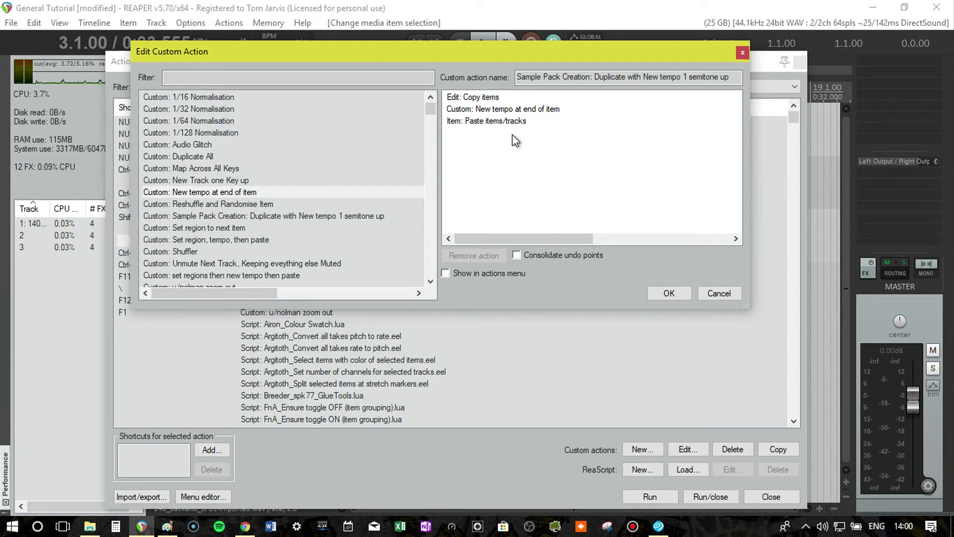
click(251, 82)
Filter for 'pitch item semitone' and append 'Item properties: Pitch item up one semitone' after paste items
text(pitch ityem)
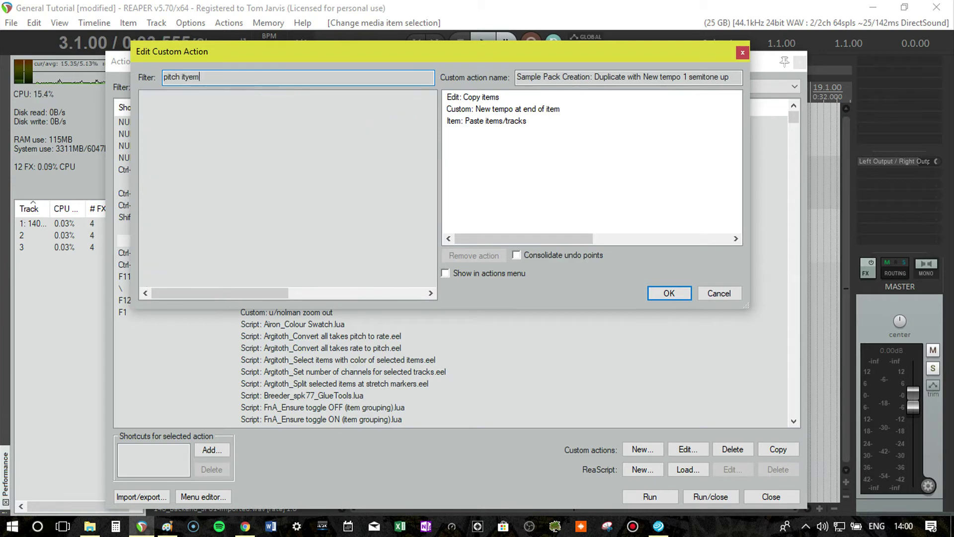
key(BackSpace)
key(BackSpace)
key(BackSpace)
text(em semitone)
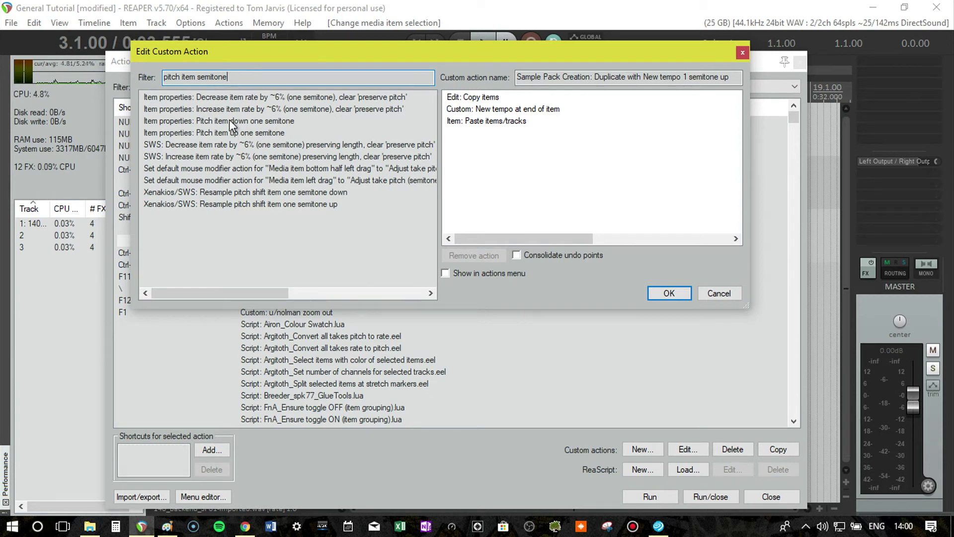
drag(230, 134, 503, 151)
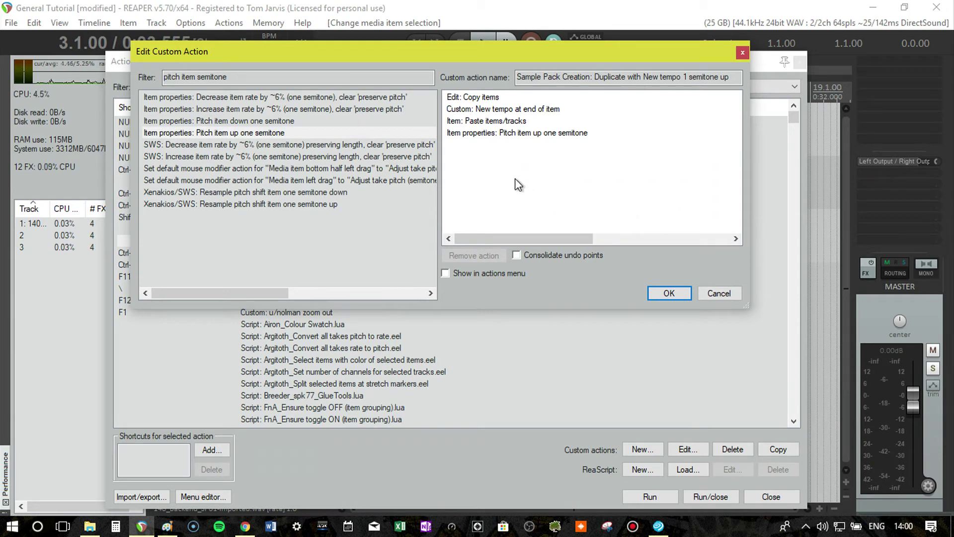
click(662, 82)
click(601, 148)
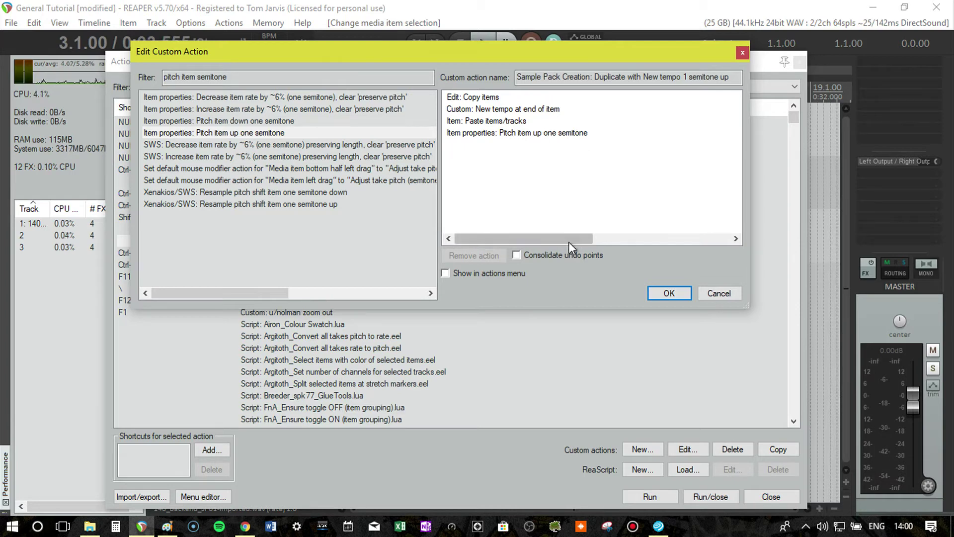
Review the four steps and make the whole action a single undo point
click(544, 257)
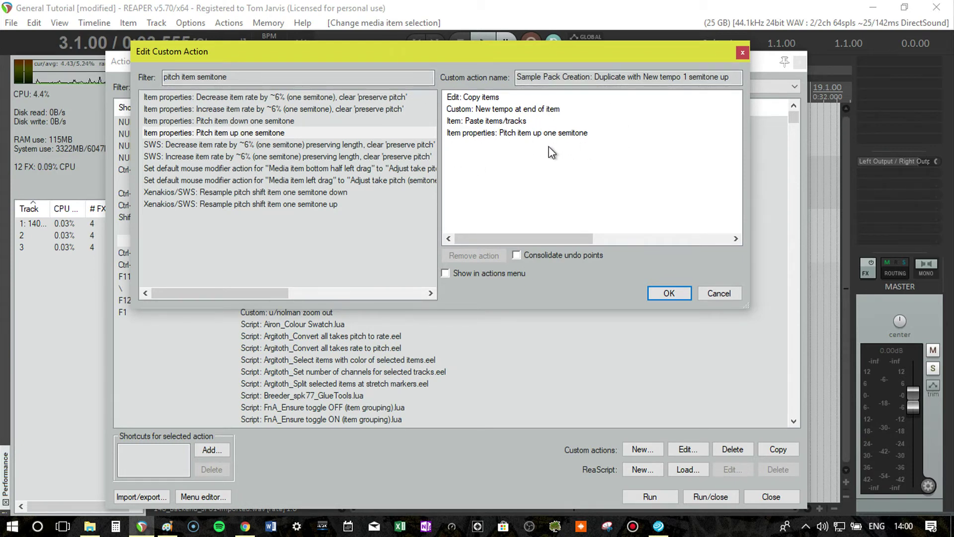
click(517, 133)
click(506, 121)
click(505, 108)
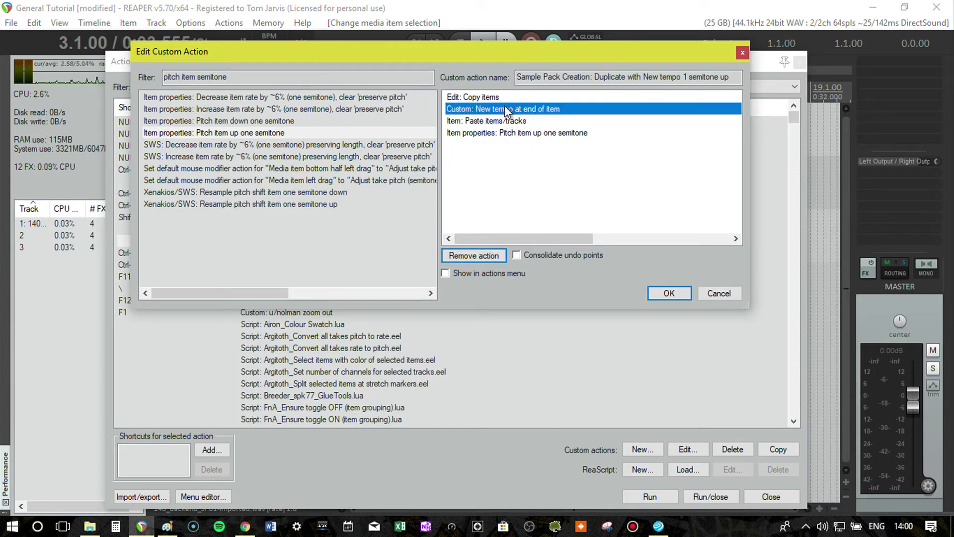
click(493, 98)
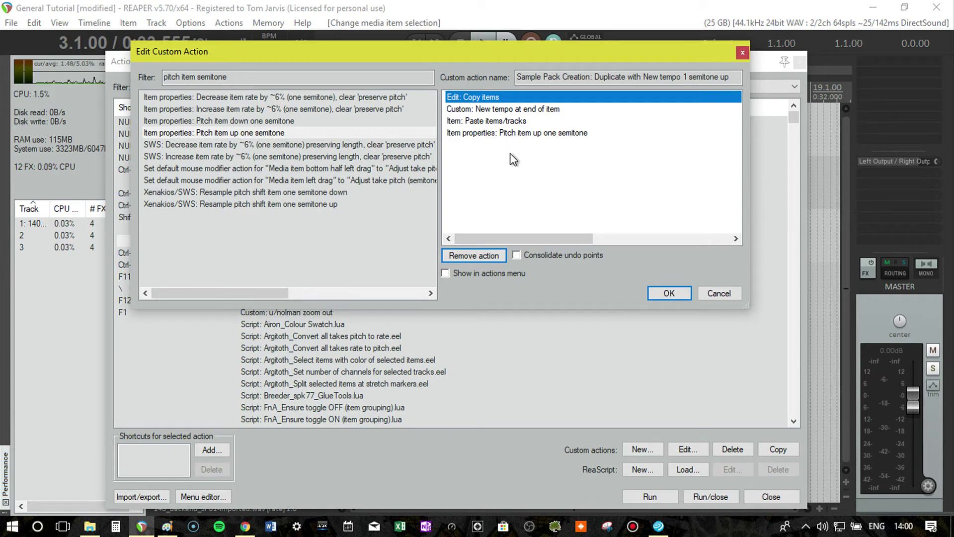
click(557, 254)
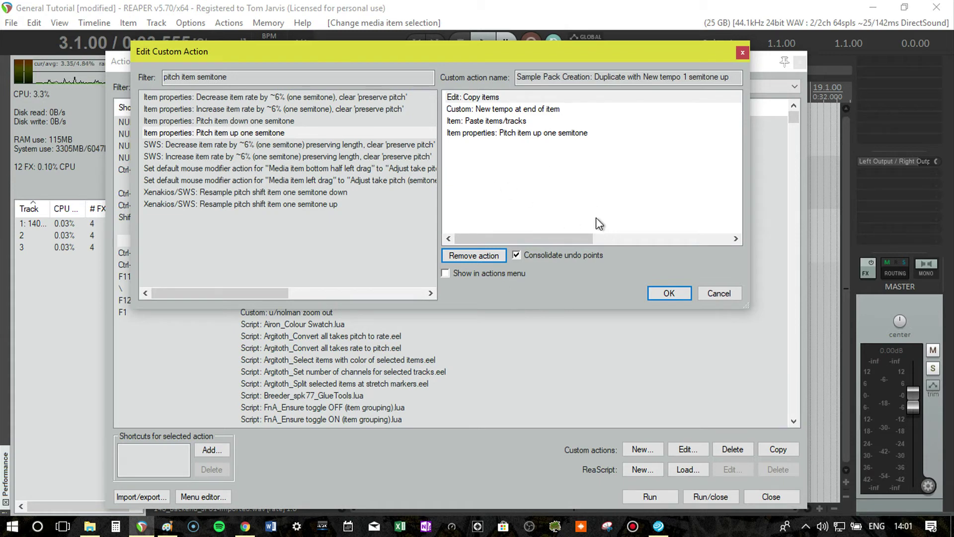
Save the semitone-up custom action and bind it to the shortcut Ctrl+Shift+]
click(675, 294)
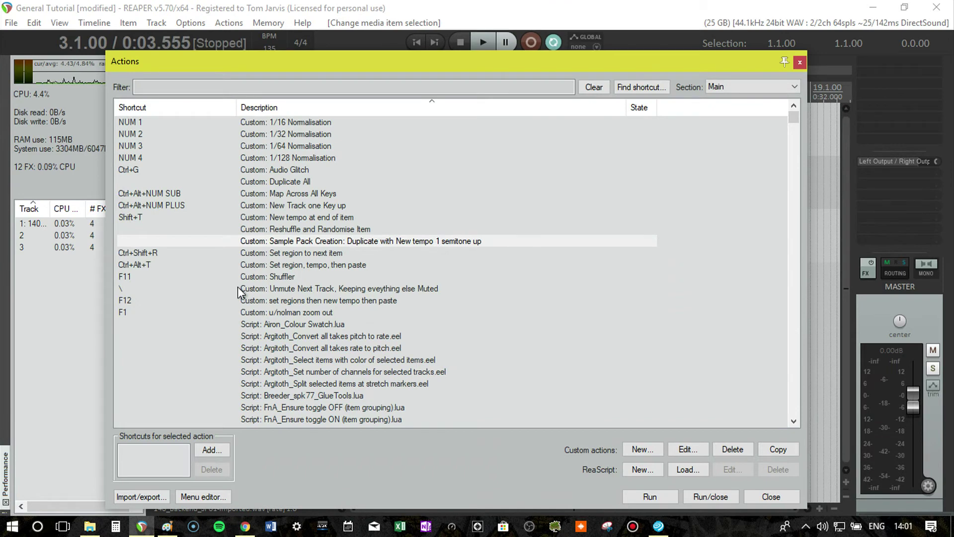
click(211, 449)
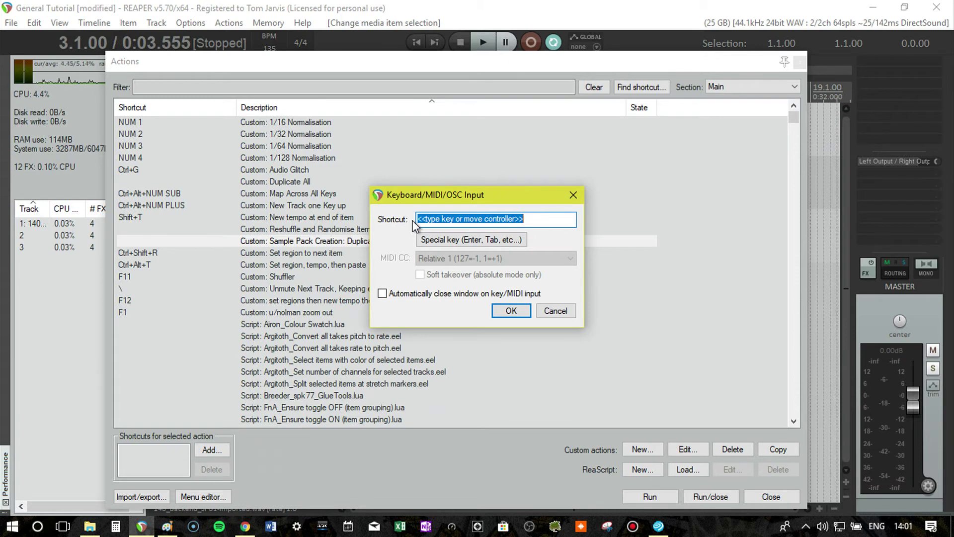
key(ctrl+shift+bracketright)
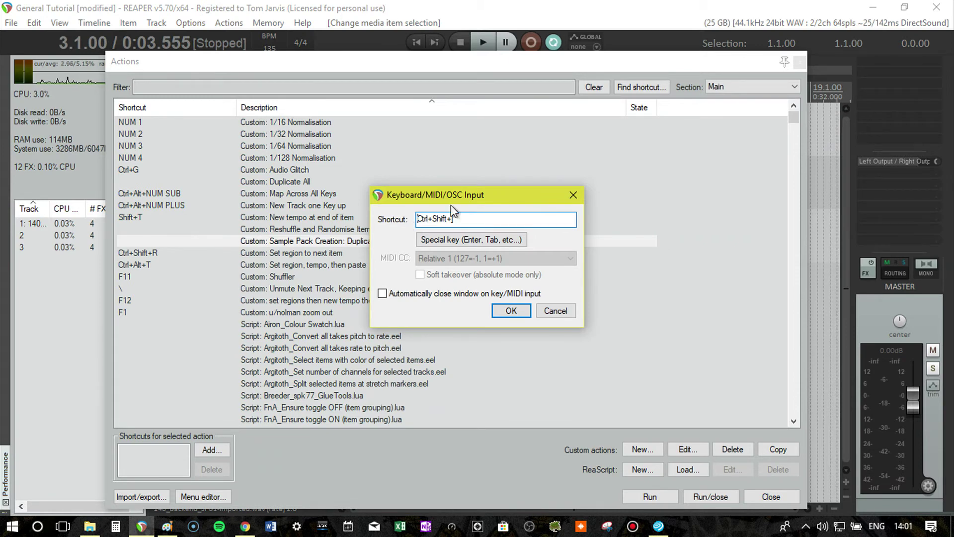
click(511, 312)
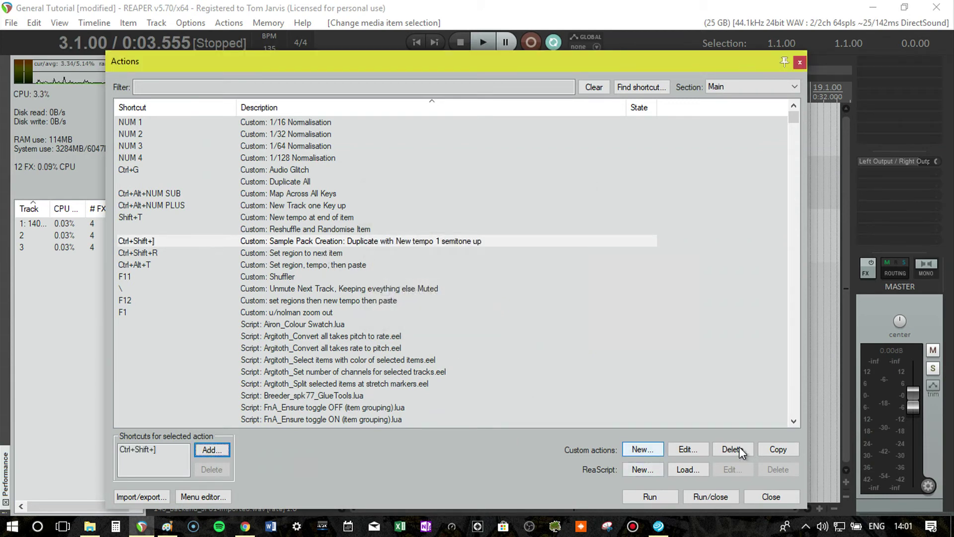
Copy the semitone-up action and test the copy on the loop at tempo 135
click(786, 447)
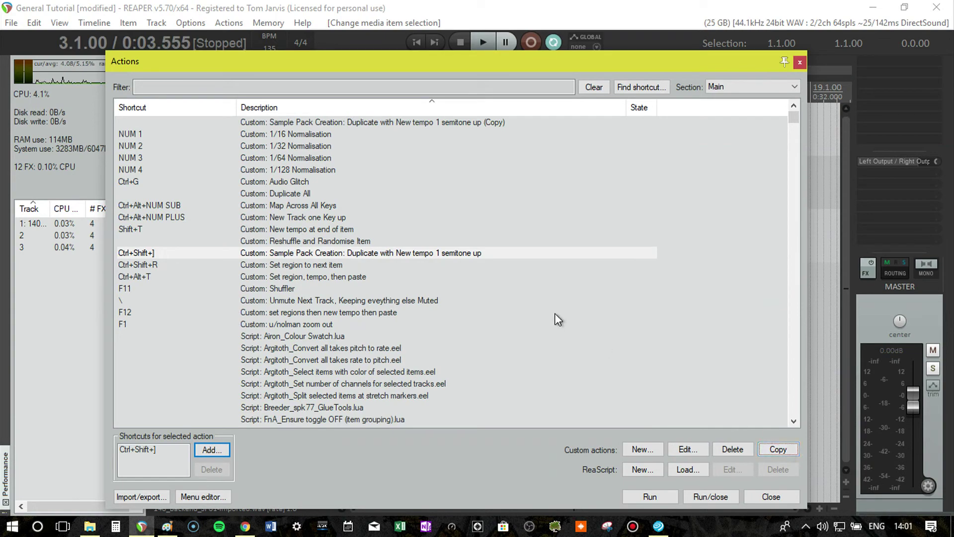
double_click(386, 121)
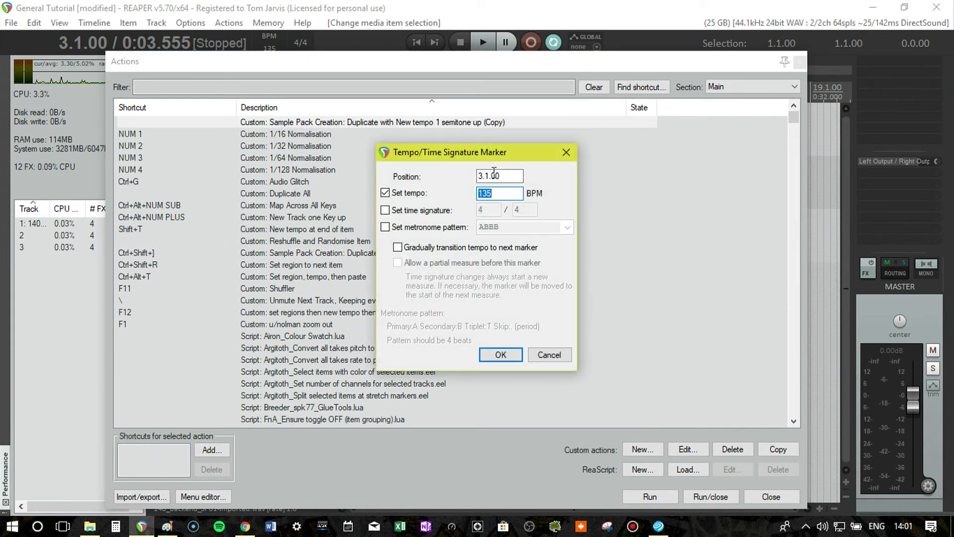
click(558, 354)
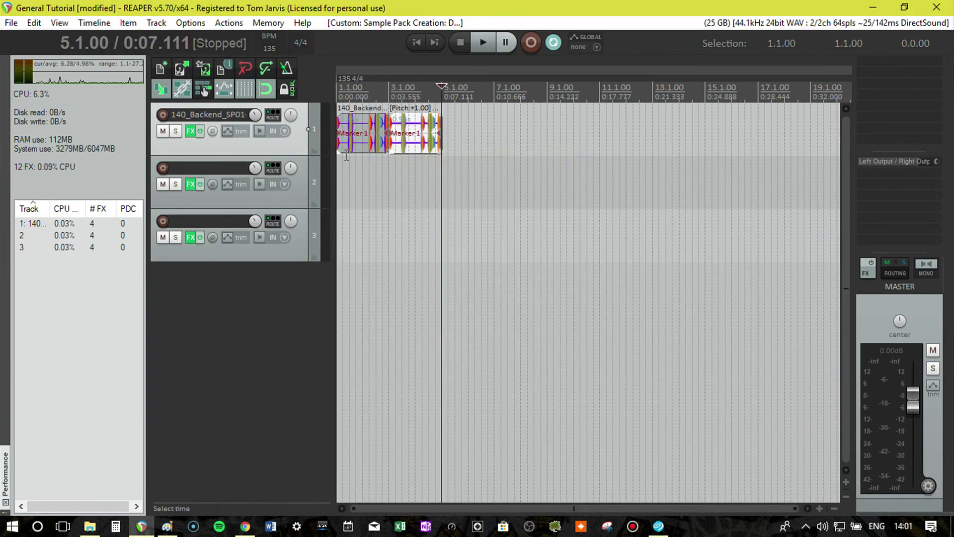
key(shift+slash)
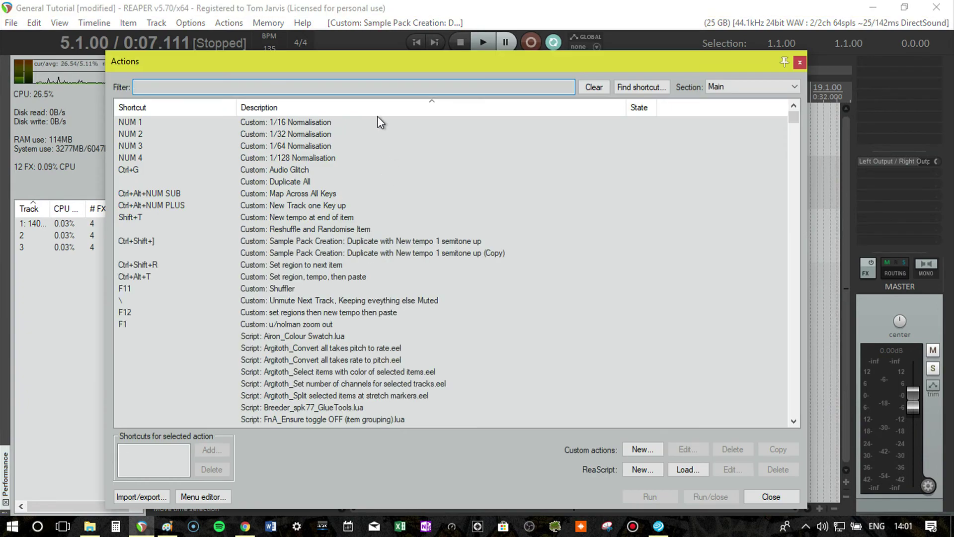
Rename the copied action to 'Duplicate with New tempo 1 semitonedown' and save it
click(414, 251)
click(688, 449)
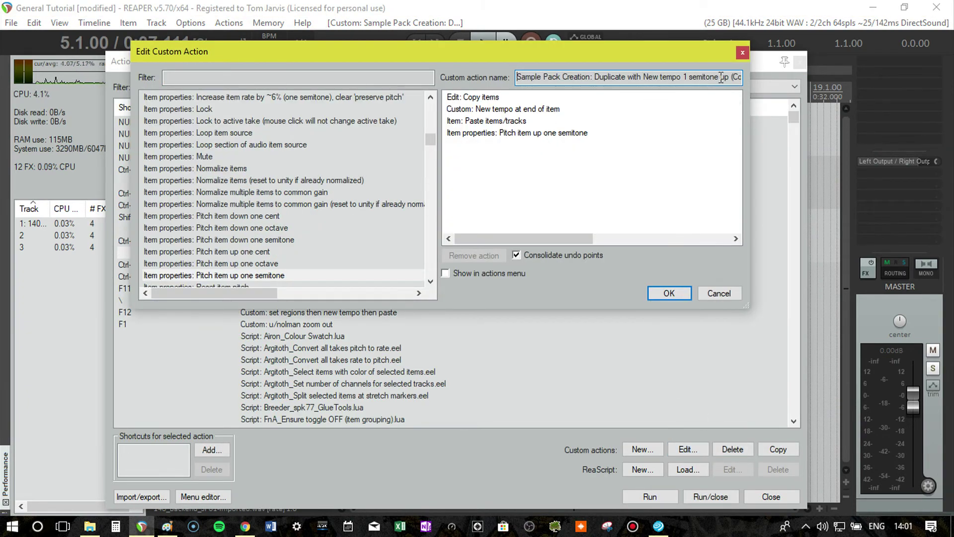
drag(718, 78, 831, 75)
text(down)
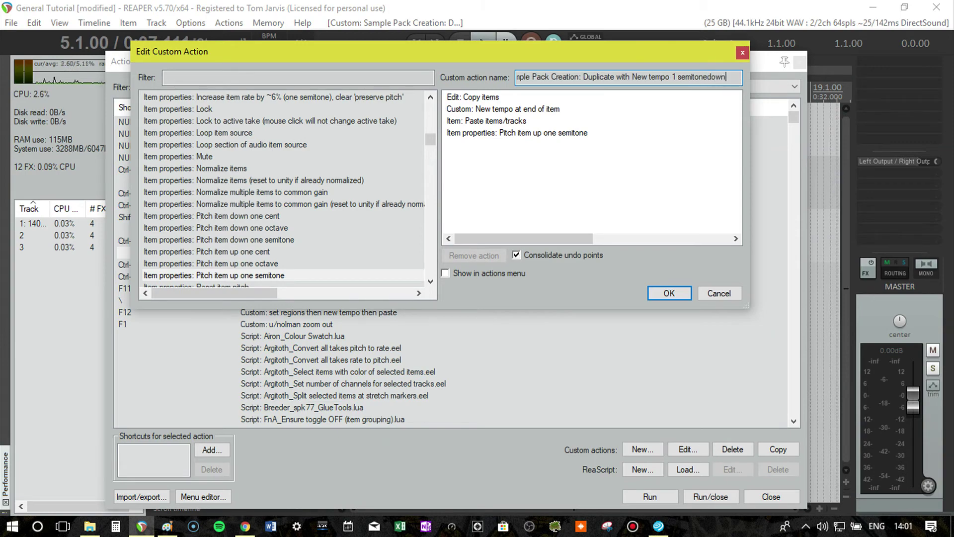
click(674, 292)
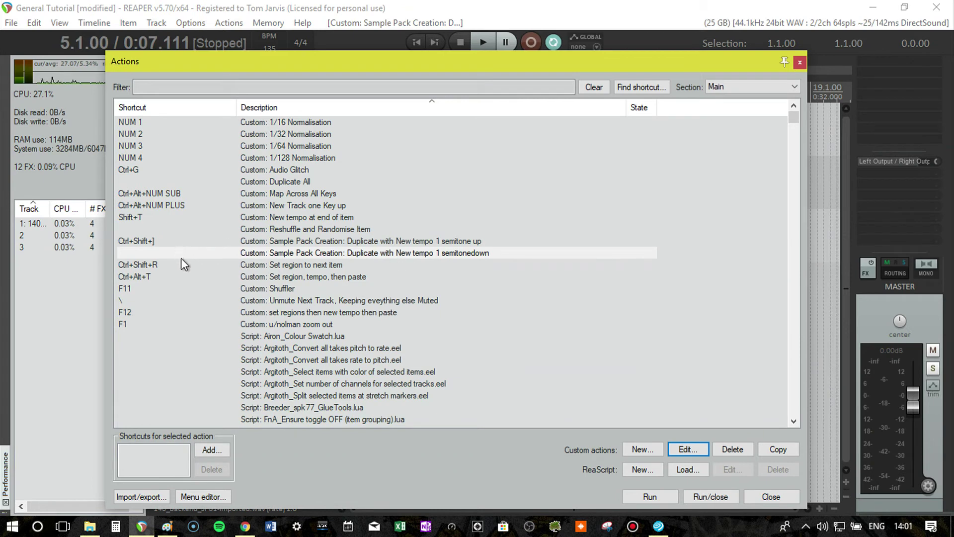
Assign the shortcut Ctrl+Shift+[ to the semitonedown action
click(150, 253)
click(212, 449)
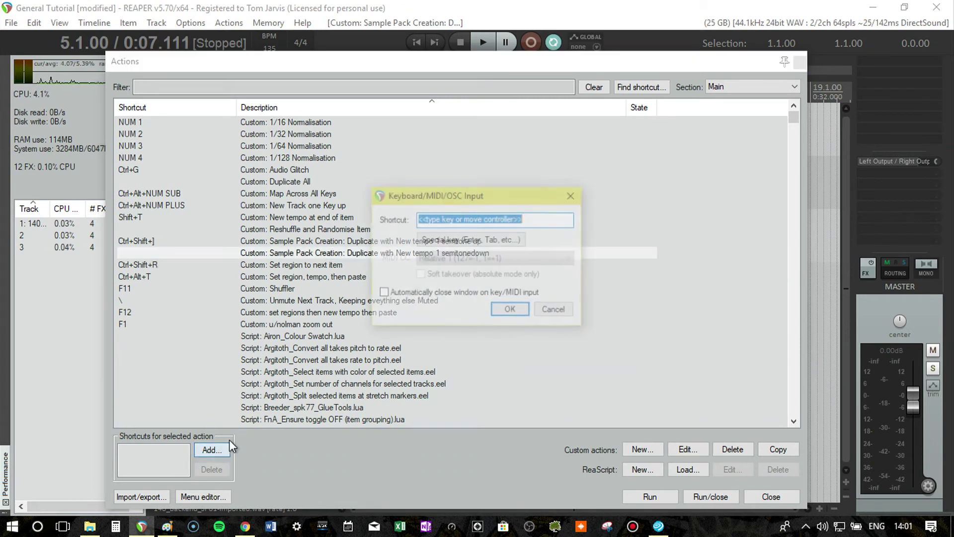
key(ctrl+shift+bracketleft)
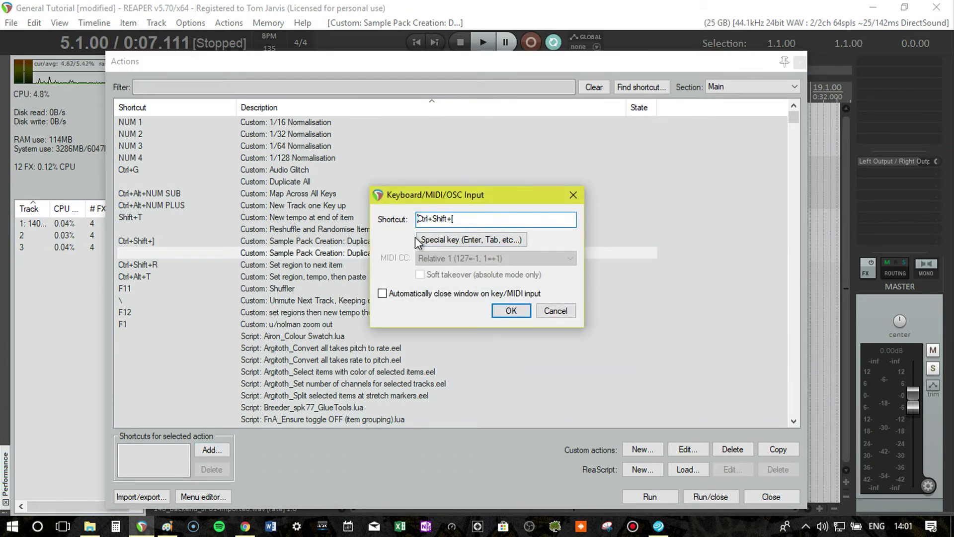
click(510, 310)
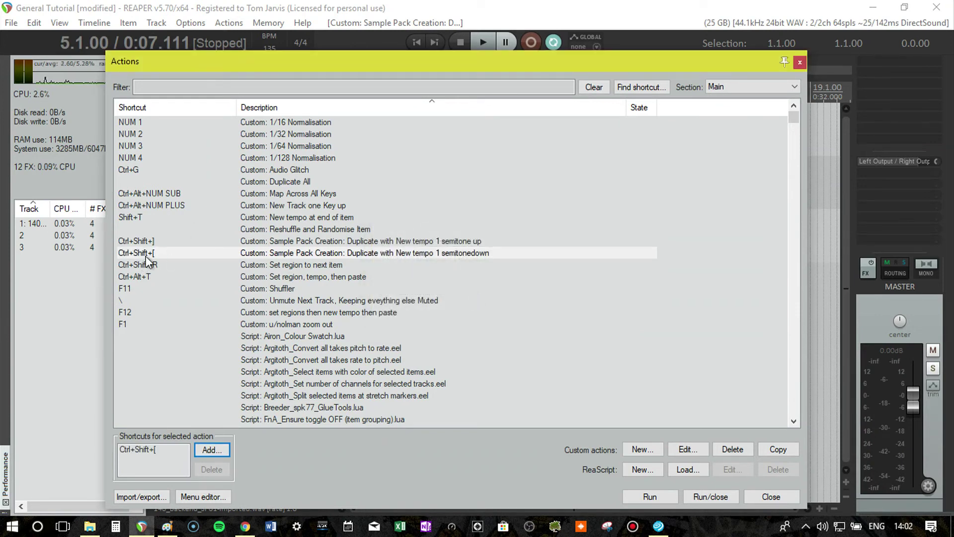
Delete the leftover pitched copy at 3.1.00 and select the original loop on track 1
click(758, 497)
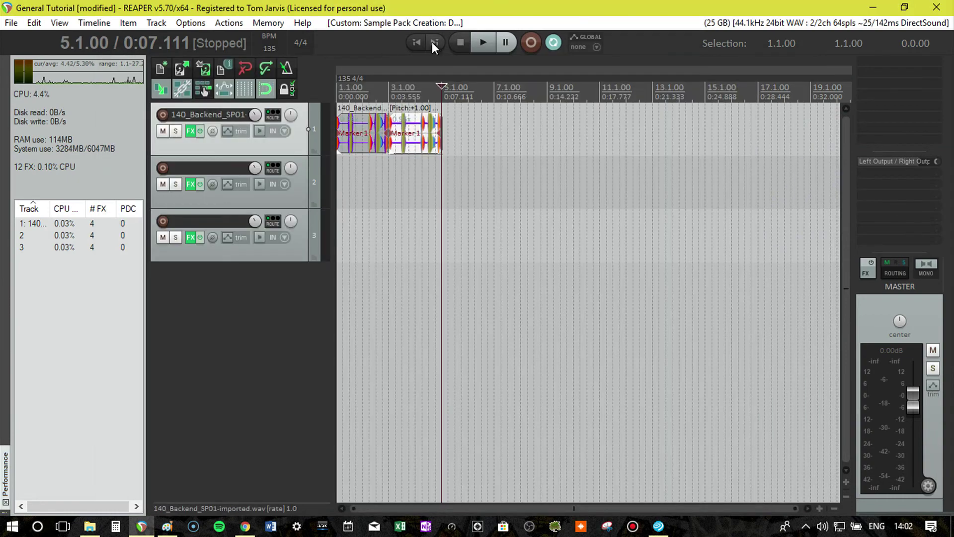
click(422, 129)
key(Delete)
click(363, 129)
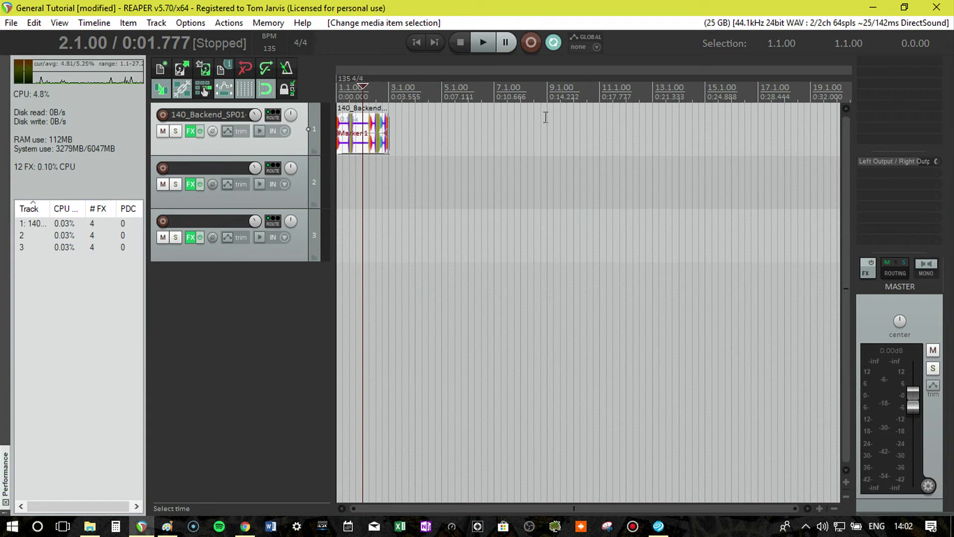
Chain six loop copies rising +1 to +6 semitones, each with a 135 BPM tempo marker
key(shift+c)
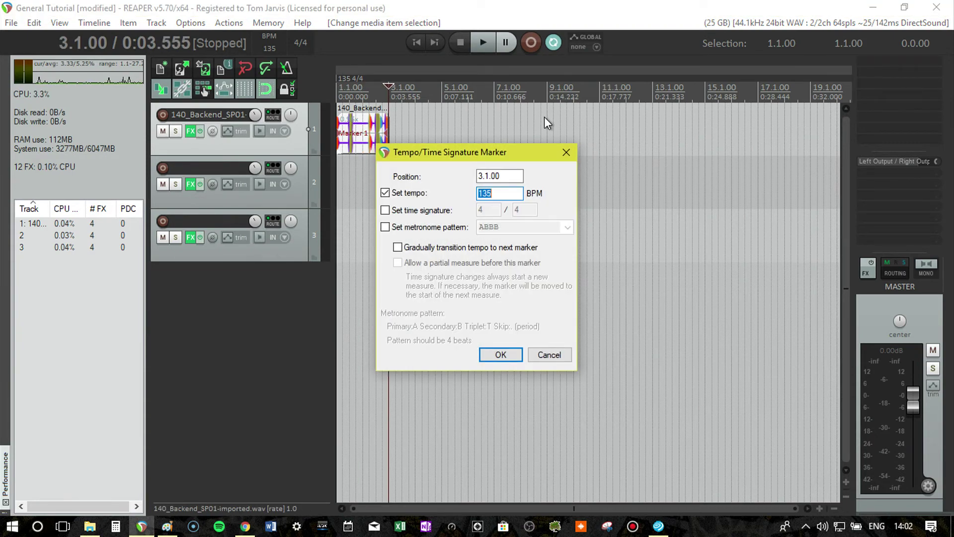
key(Return)
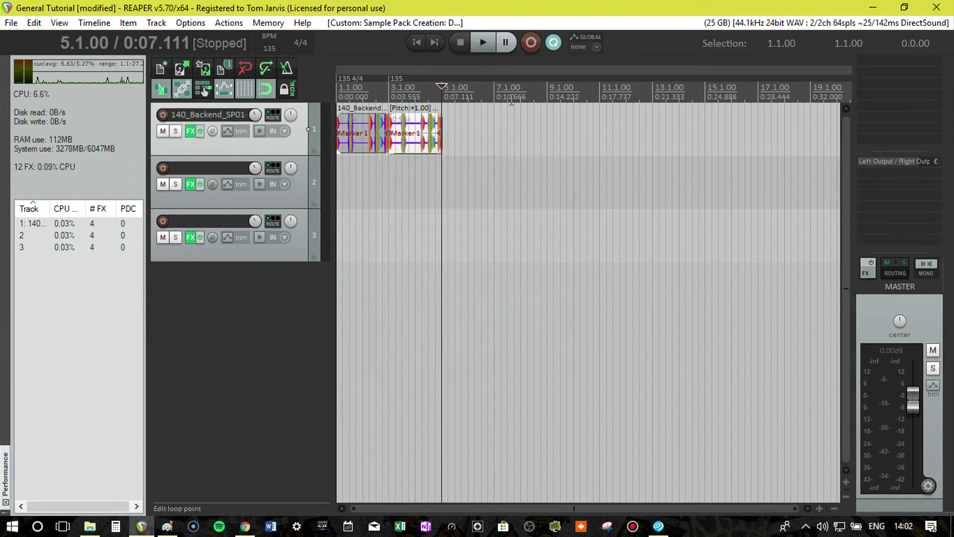
key(shift+c)
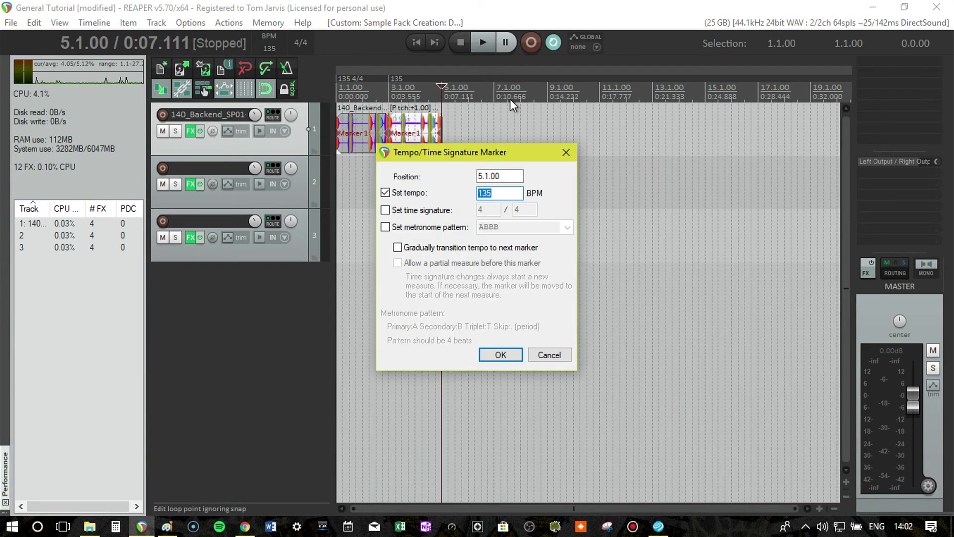
key(Return)
key(shift+c)
key(Return)
key(shift+c)
key(Return)
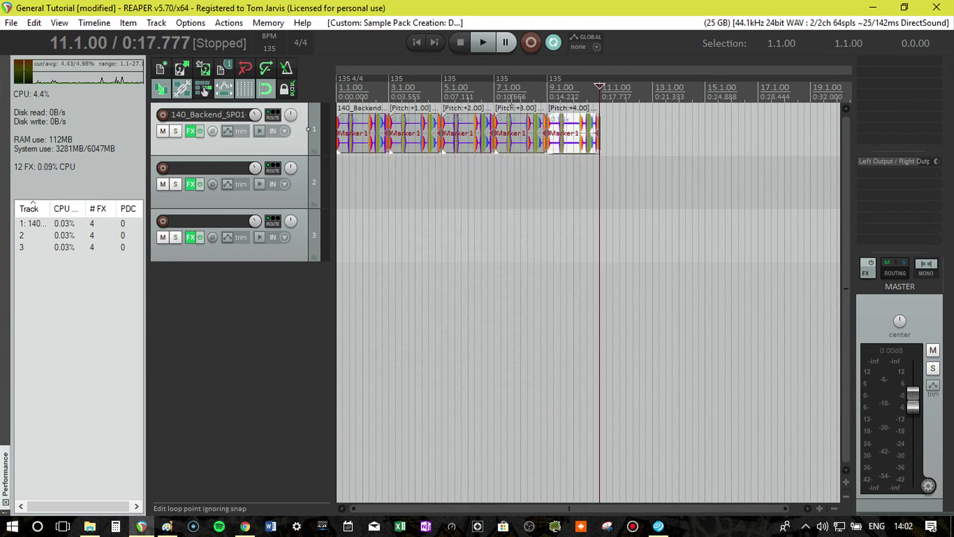
key(shift+c)
key(Return)
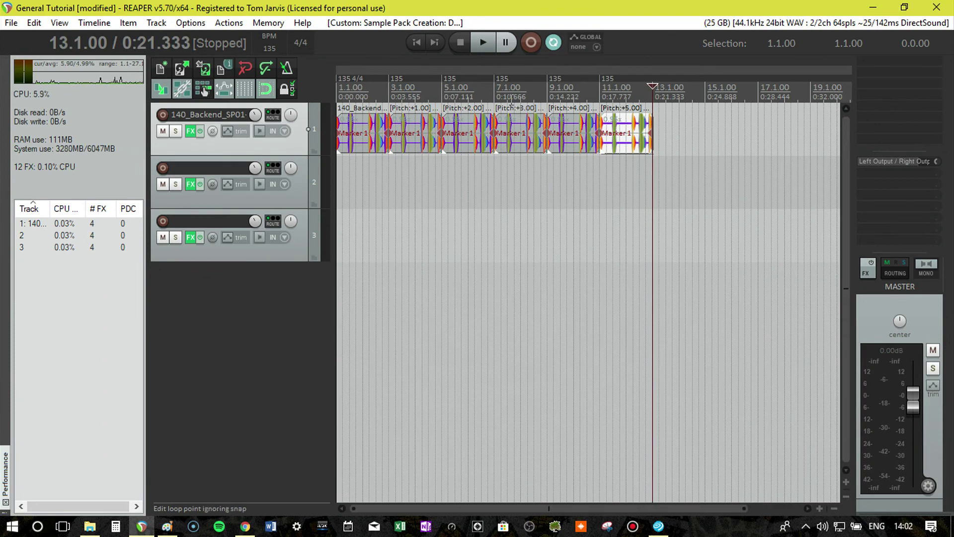
key(shift+c)
key(Return)
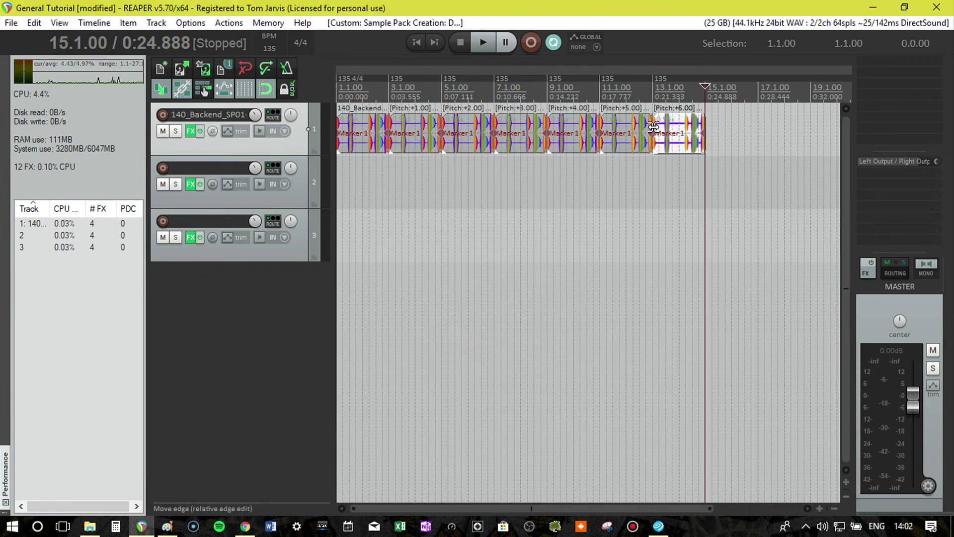
key(shift)
key(question)
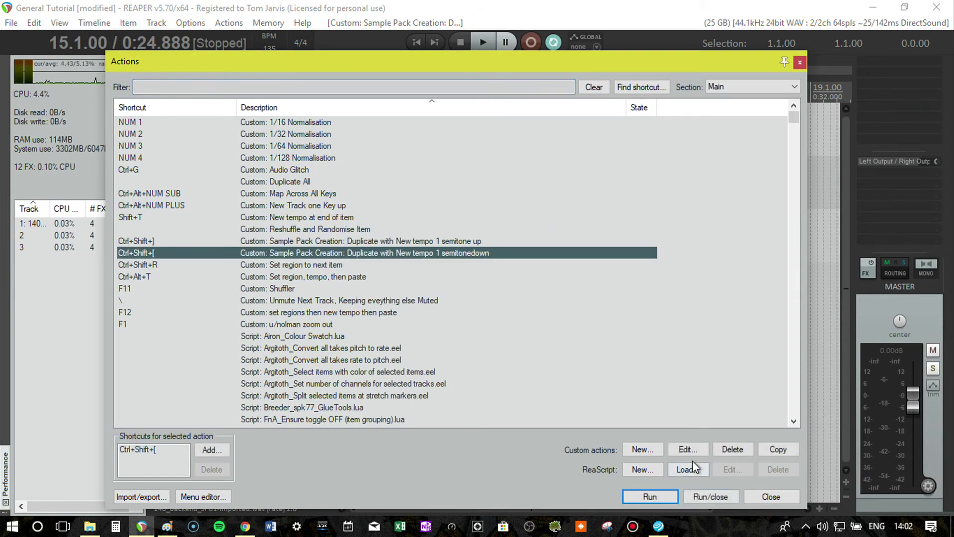
Replace the semitonedown action's pitch-up step with 'Pitch item down one semitone' and save
click(686, 449)
click(546, 129)
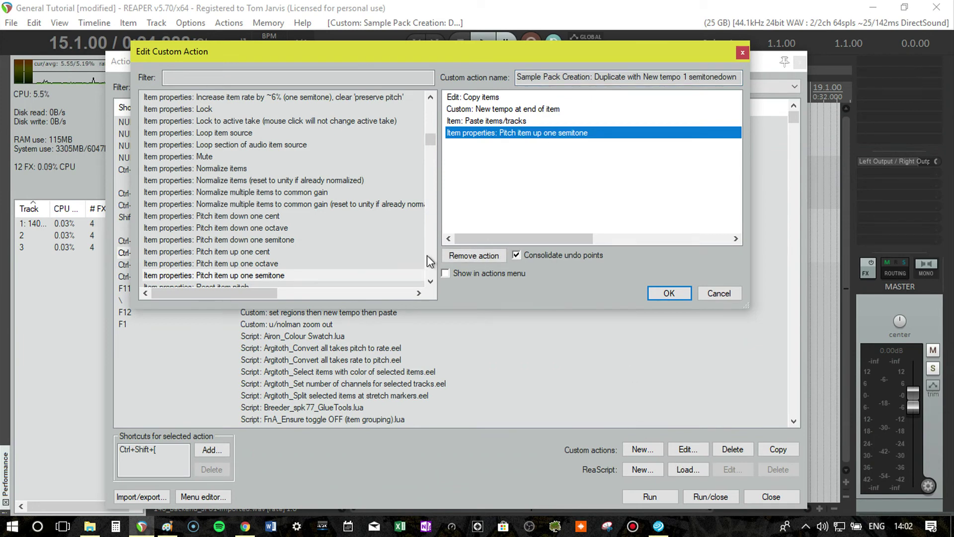
key(Delete)
click(221, 76)
text(pitch ite)
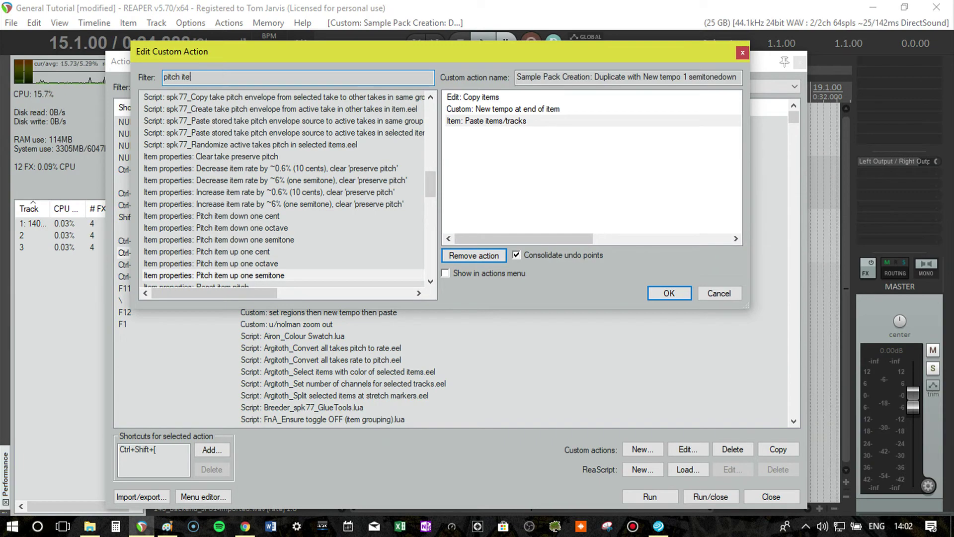
text(m down)
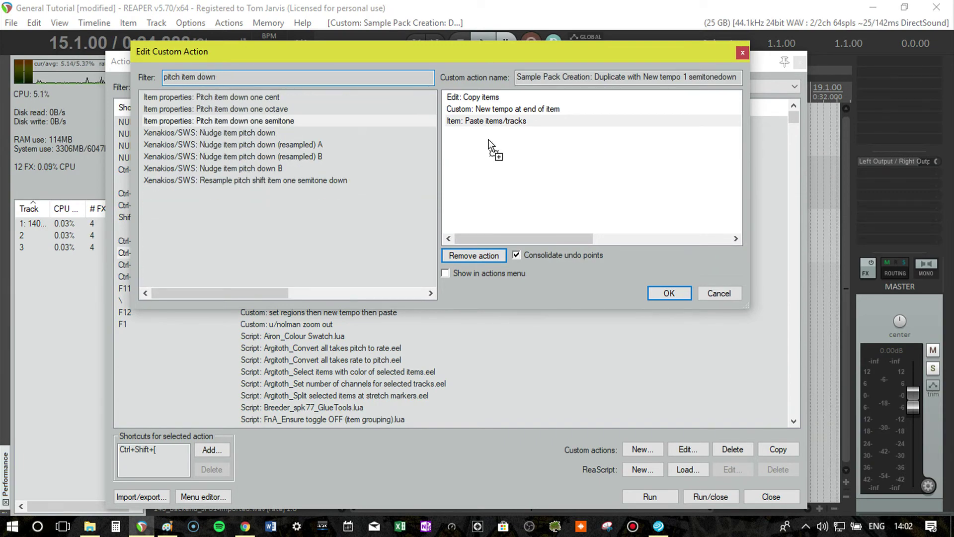
drag(249, 121, 516, 153)
click(664, 295)
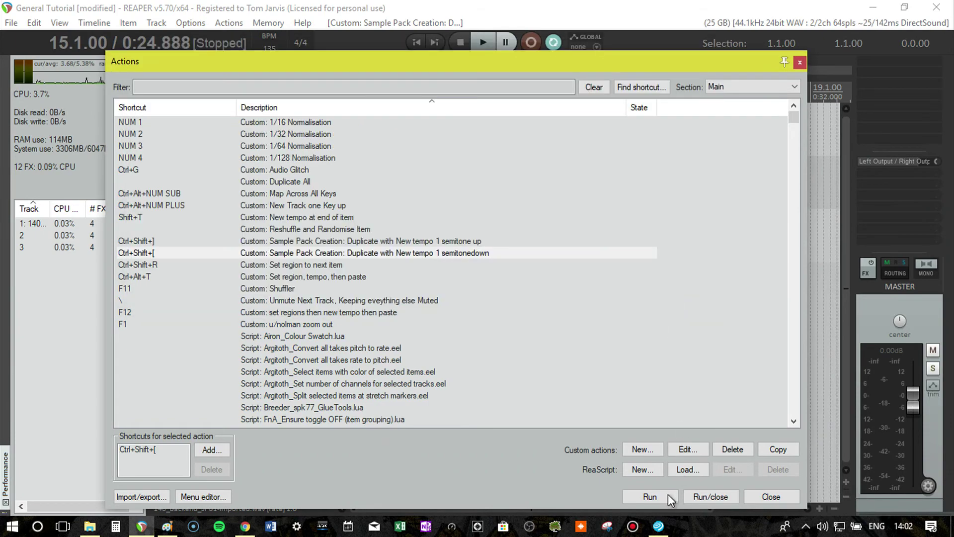
Add two copies after the +6 loop, pitched +5 and +4 semitones at 15.1.00 and 17.1.00
click(770, 496)
click(679, 144)
key(Page_Down)
key(shift+c)
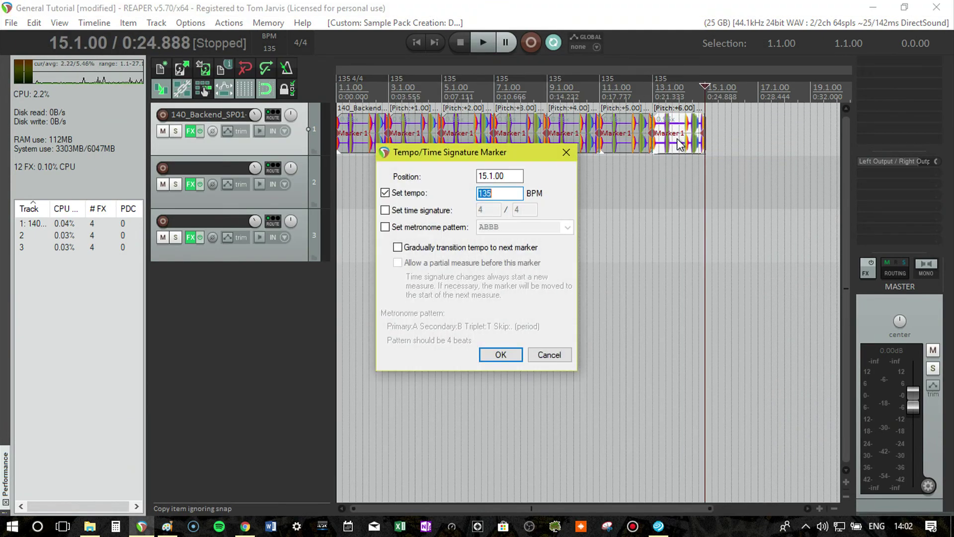
key(Return)
key(shift+c)
key(Return)
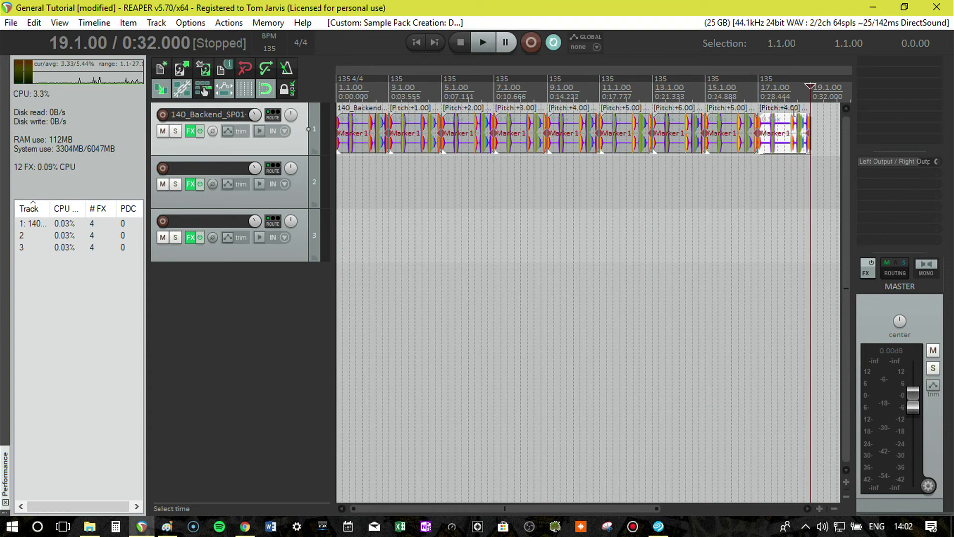
key(Home)
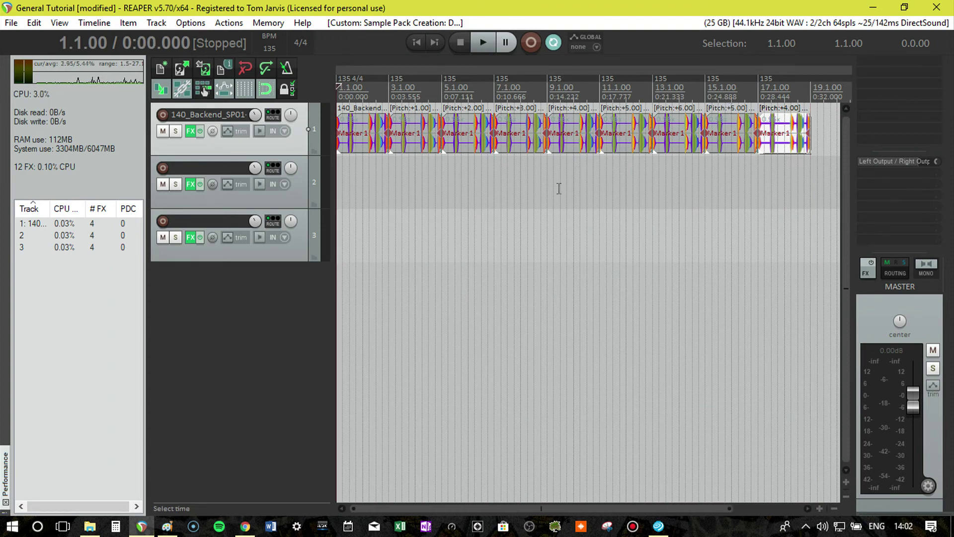
scroll(558, 189, down, 2)
key(space)
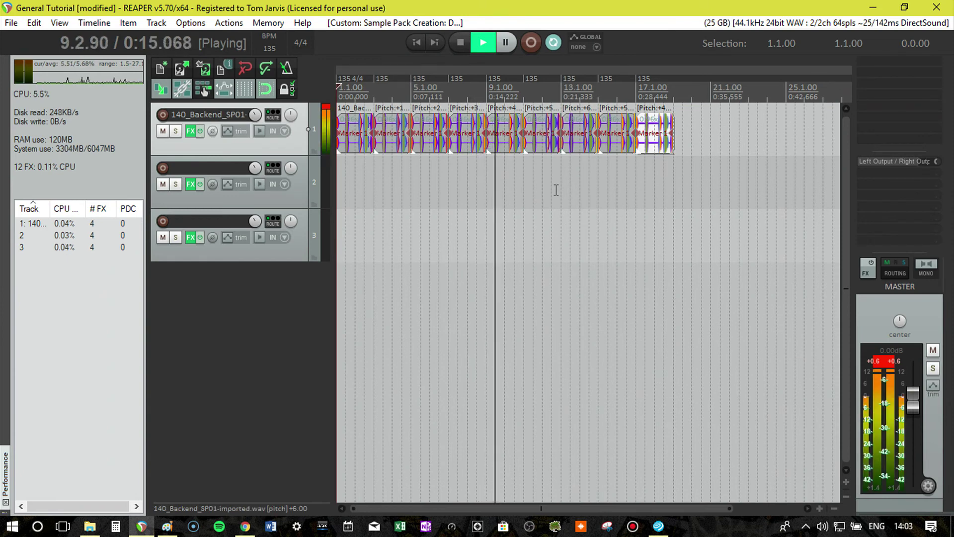
key(space)
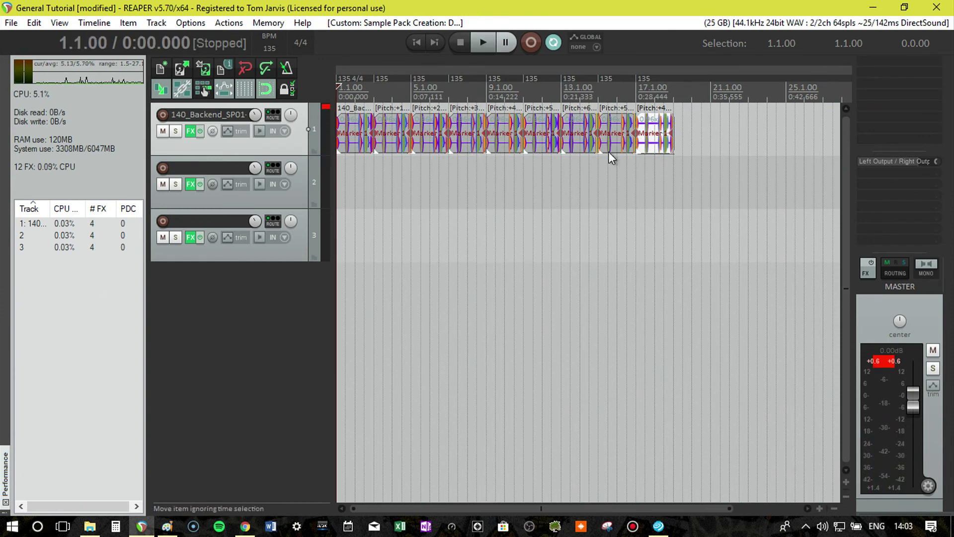
drag(703, 128, 365, 128)
Delete the selected loop copies and open a widened Media Explorer
key(Delete)
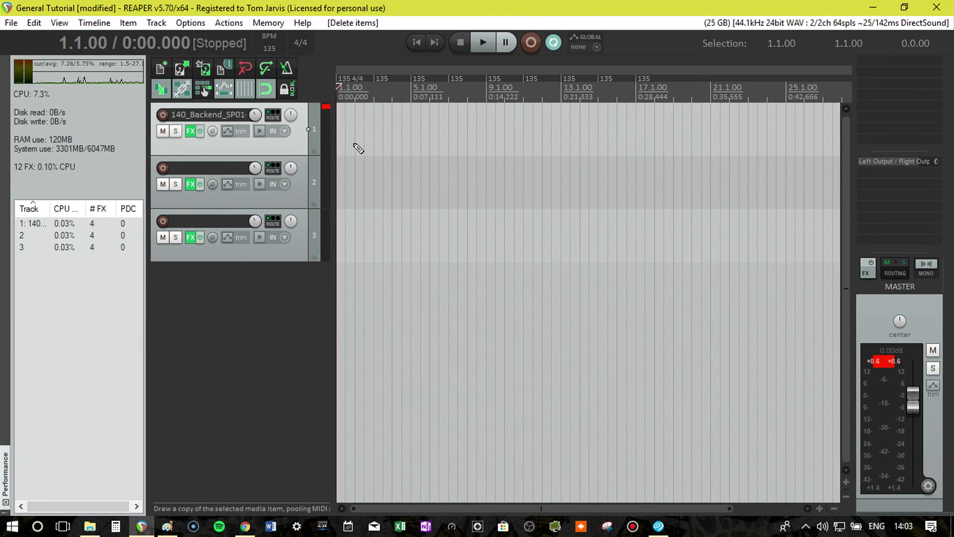
key(ctrl+alt+x)
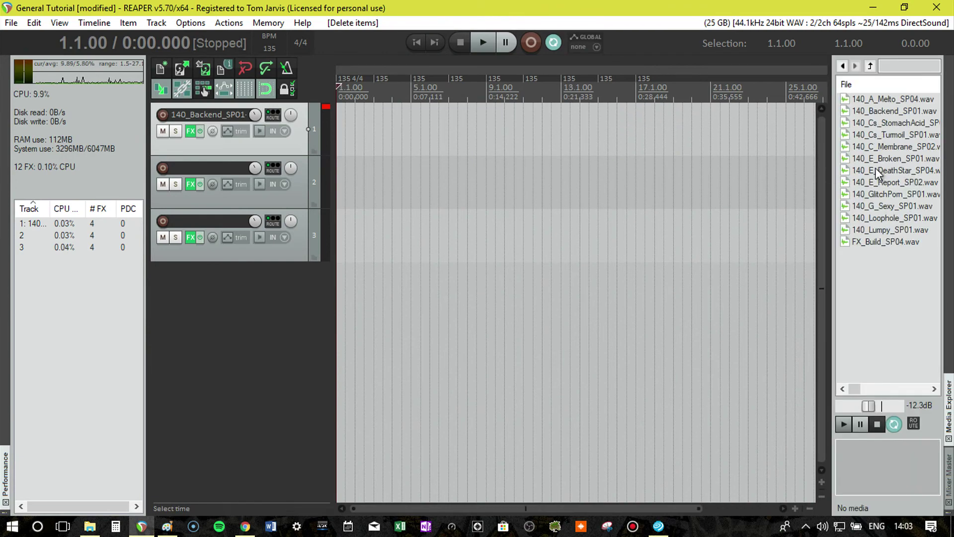
drag(827, 232, 724, 219)
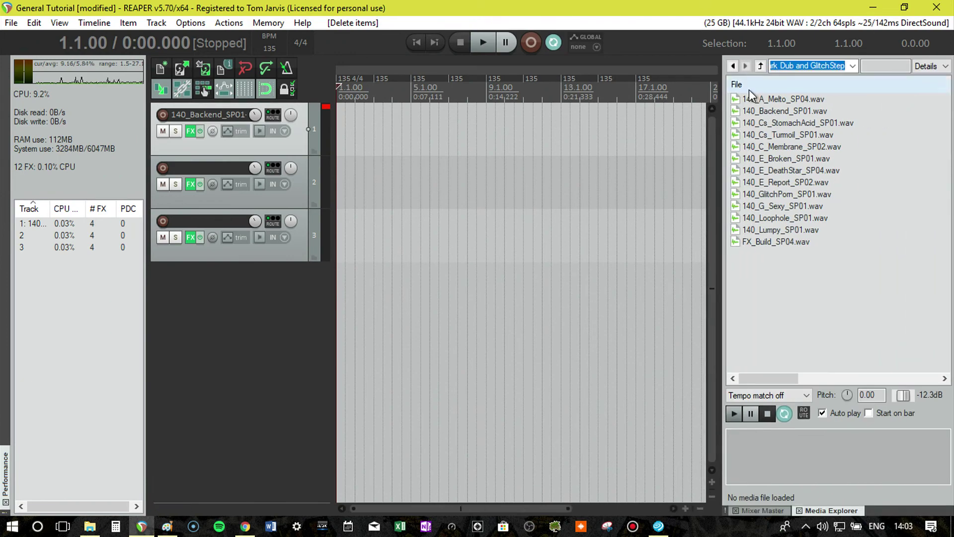
Browse to Bass house samples > BASS & FUTURE HOUSE > One-Shots > ONE SHOT and preview 126bpmSHOT (2)–(4)
click(731, 67)
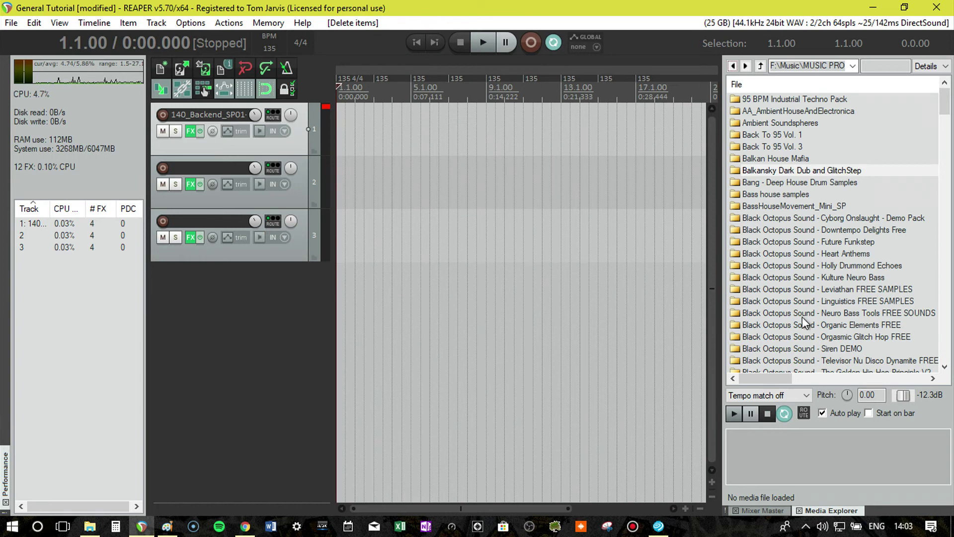
click(779, 196)
double_click(777, 194)
double_click(794, 97)
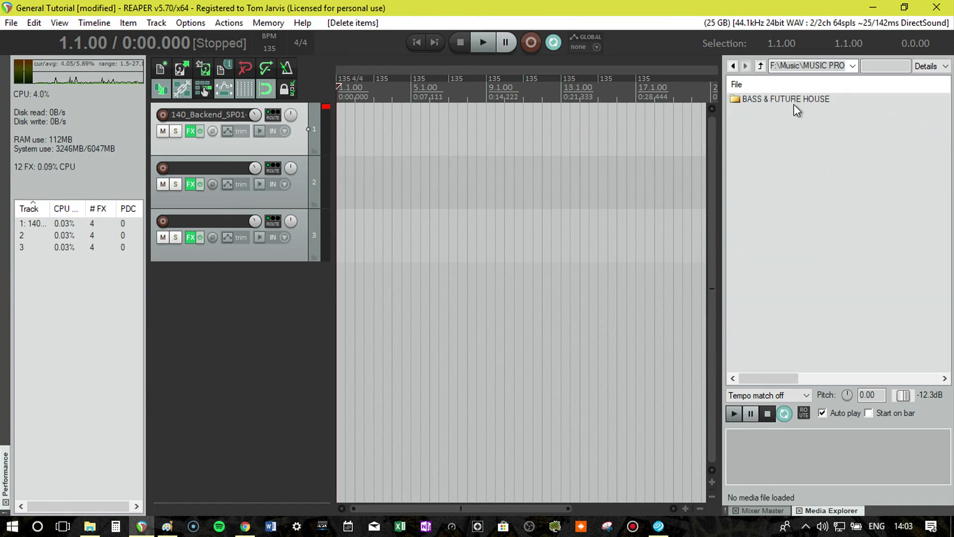
double_click(771, 122)
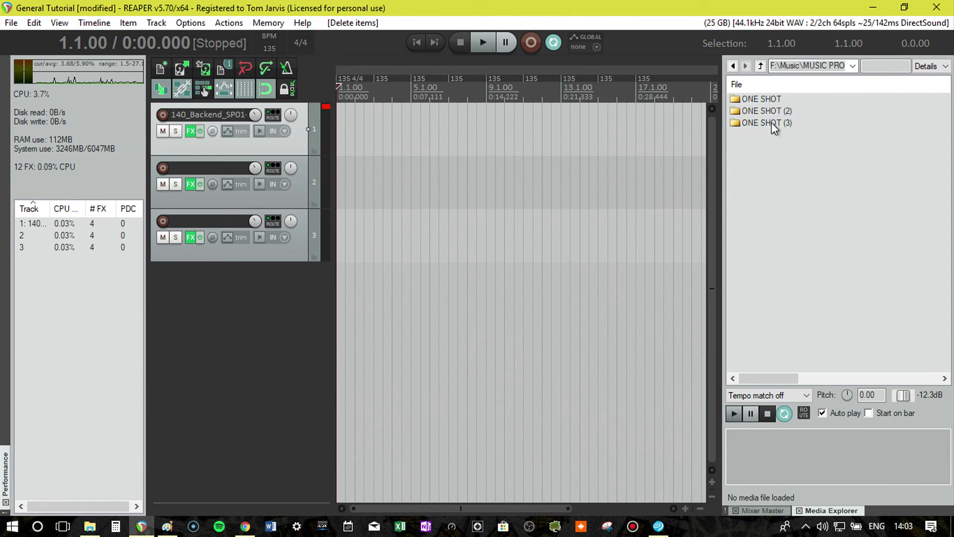
double_click(766, 96)
click(777, 111)
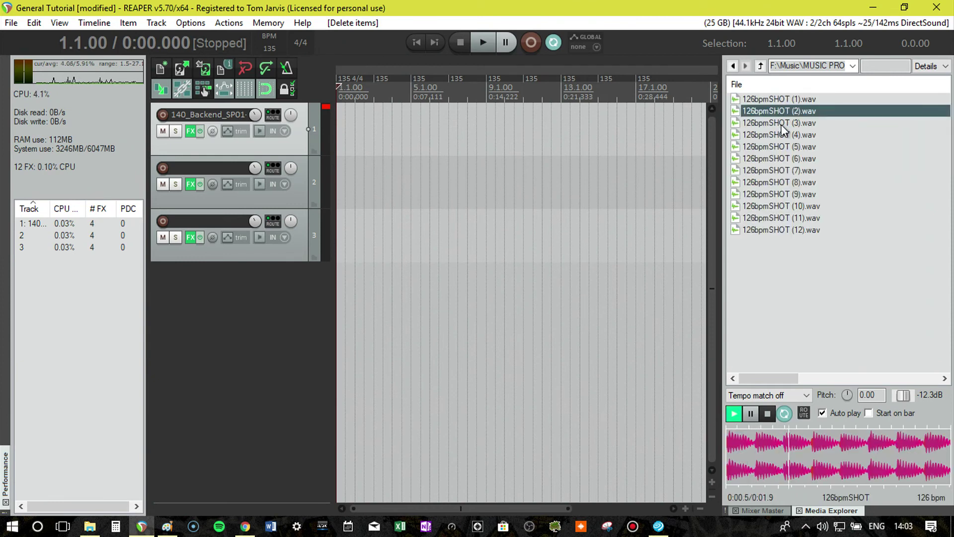
click(782, 124)
click(783, 137)
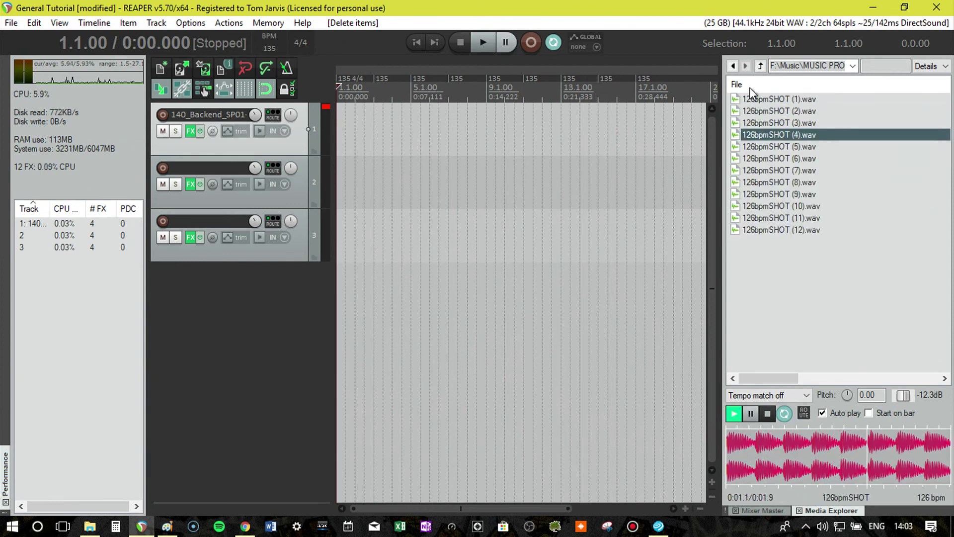
Place 126bpmSHOT (4).wav at the start of track 1 and chain seven copies with 135 BPM markers
drag(781, 133, 340, 122)
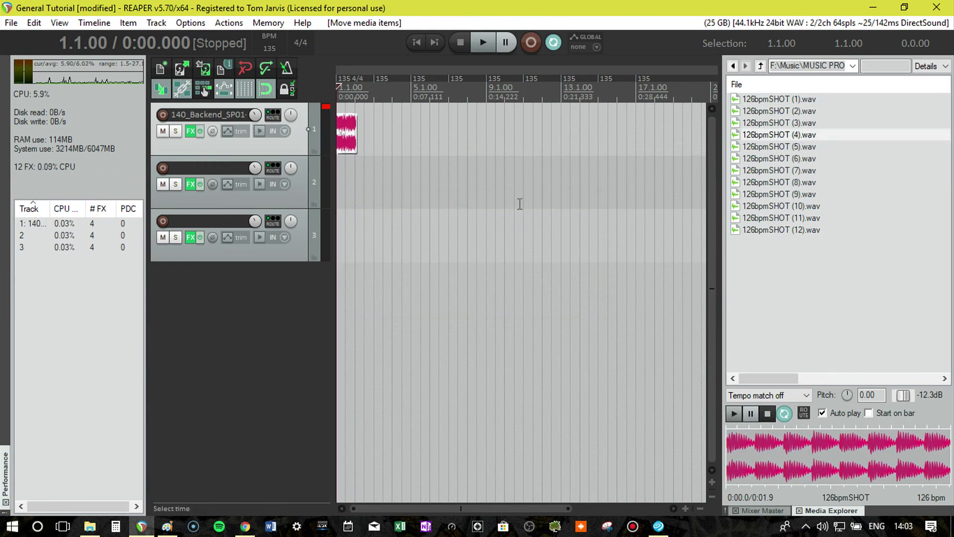
key(shift+c)
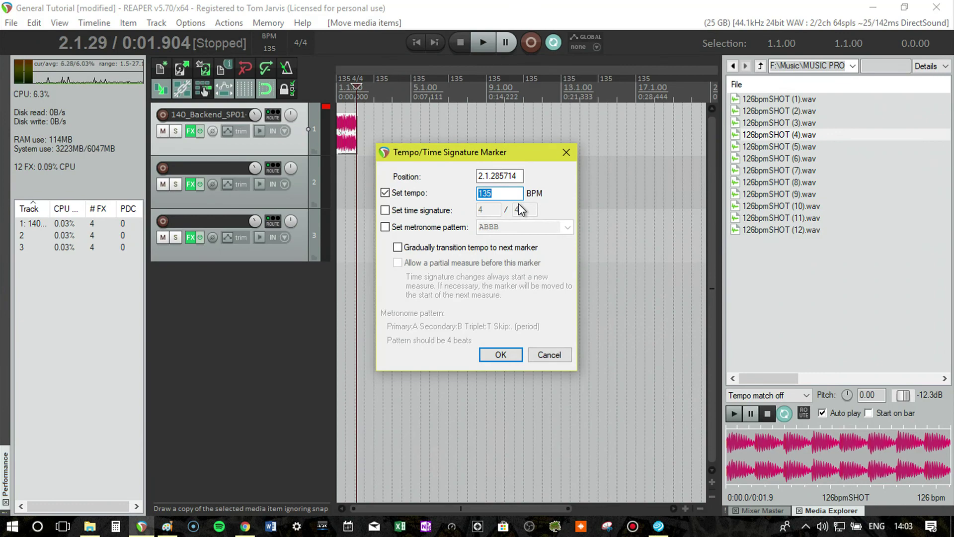
key(Return)
key(shift+c)
key(Return)
key(shift+c)
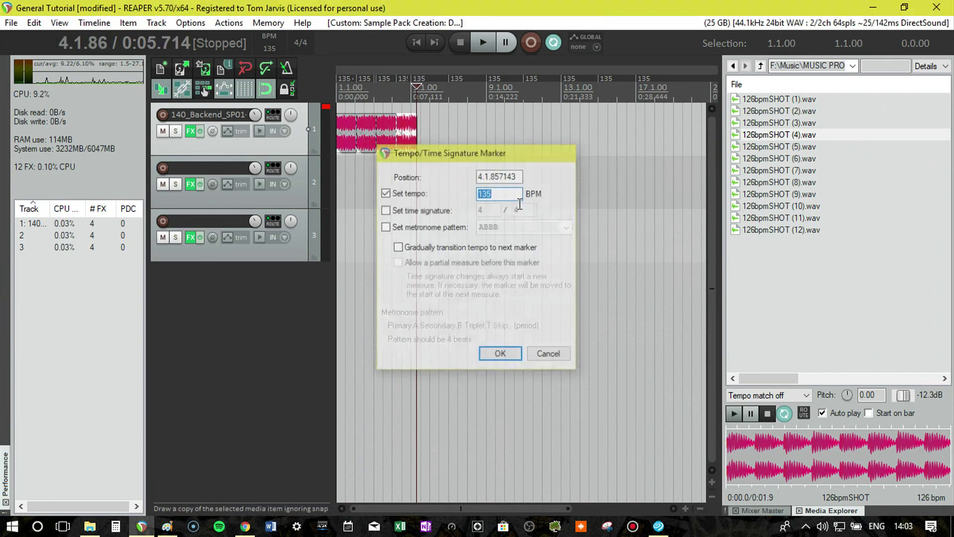
key(Return)
key(shift+c)
key(Return)
key(shift+c)
key(Return)
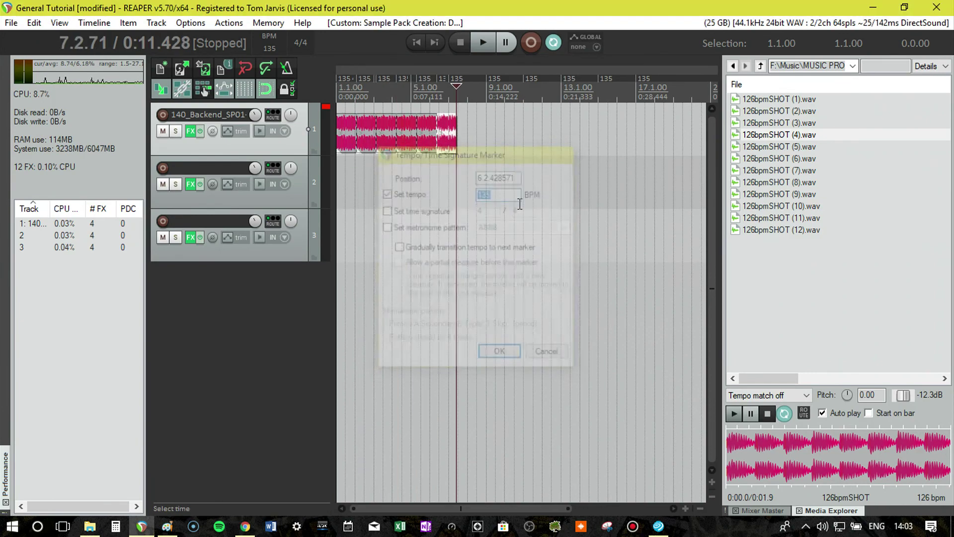
key(shift+c)
key(Return)
key(shift+c)
key(Return)
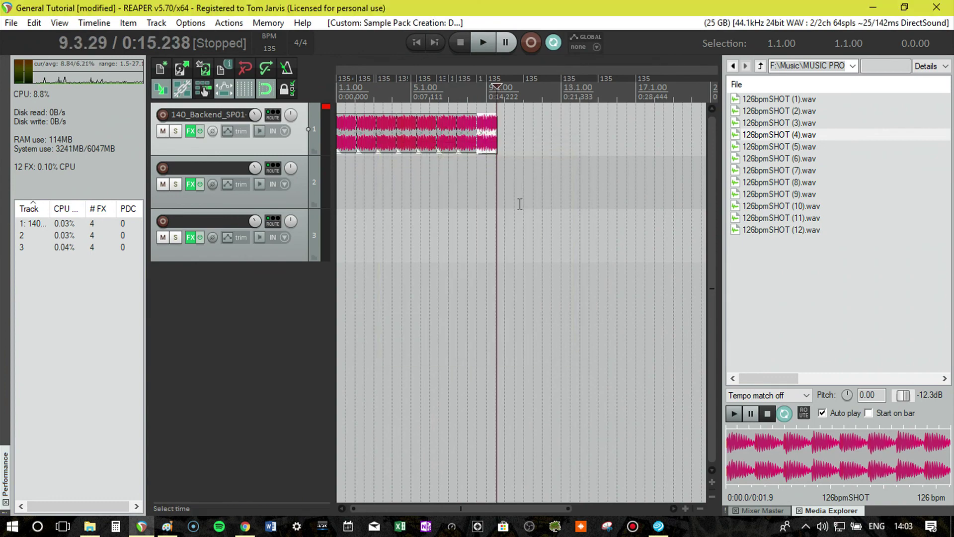
Play the chain from the project start, closing the Media Explorer and widening the timeline
key(Home)
key(space)
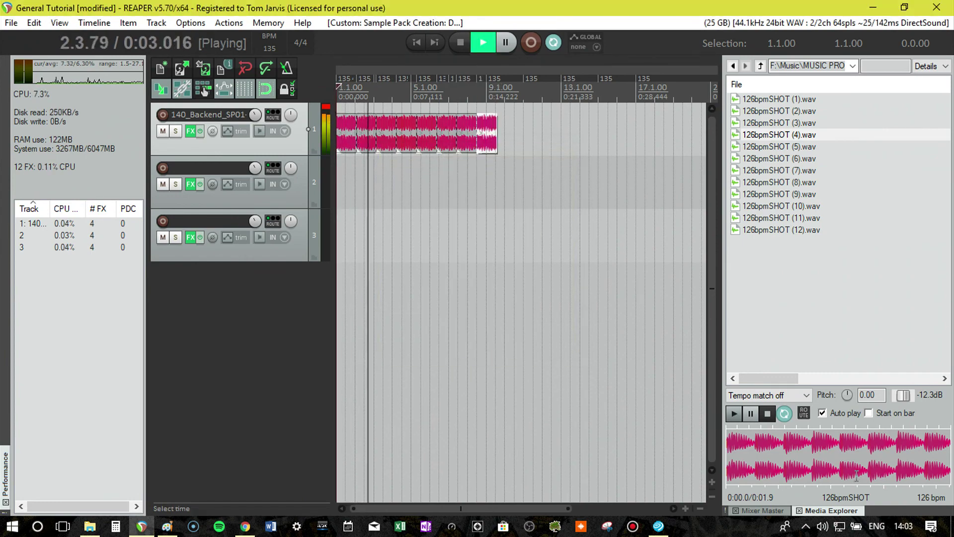
click(799, 511)
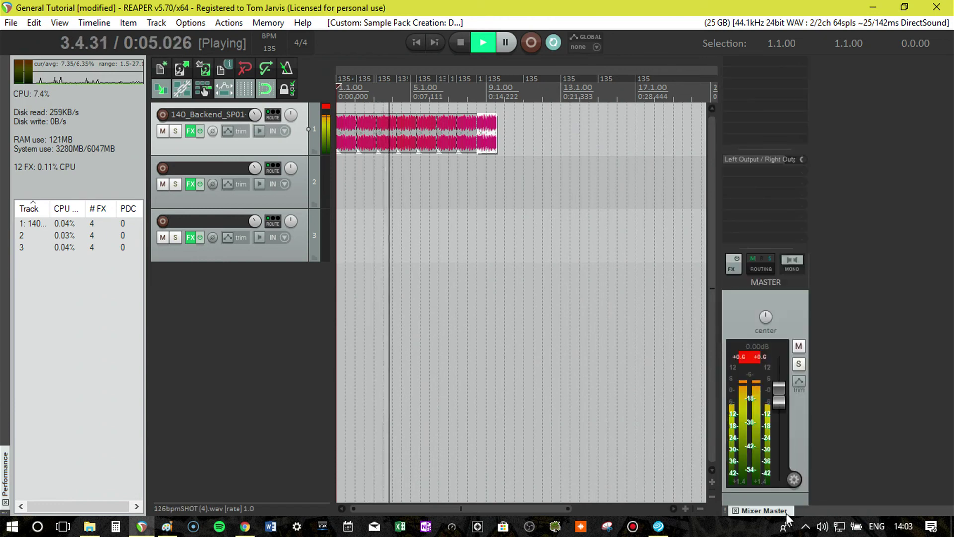
drag(721, 367, 831, 367)
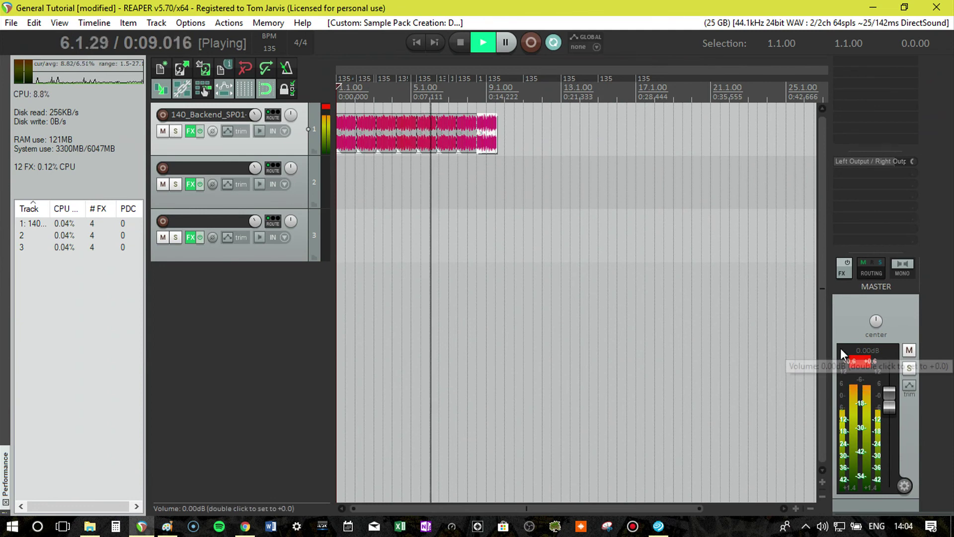
drag(828, 348, 861, 348)
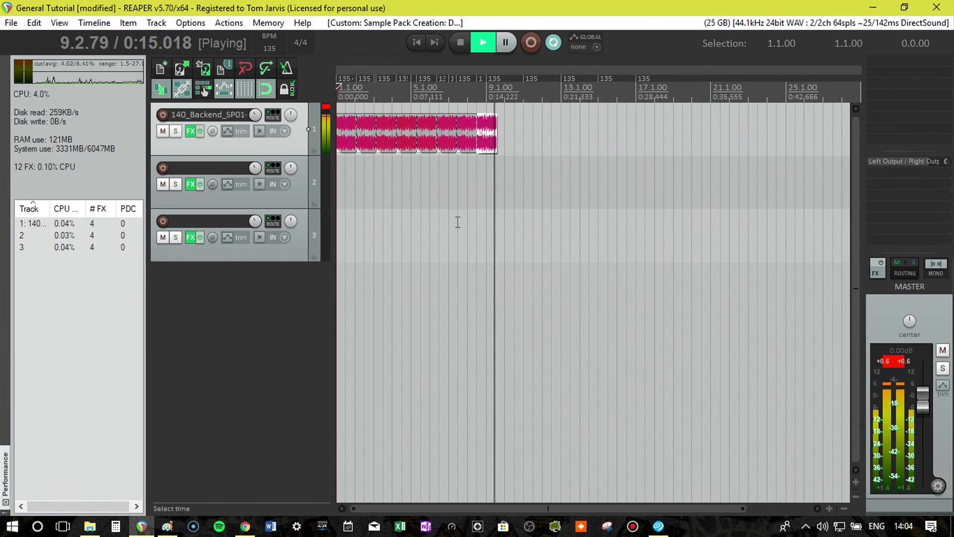
key(space)
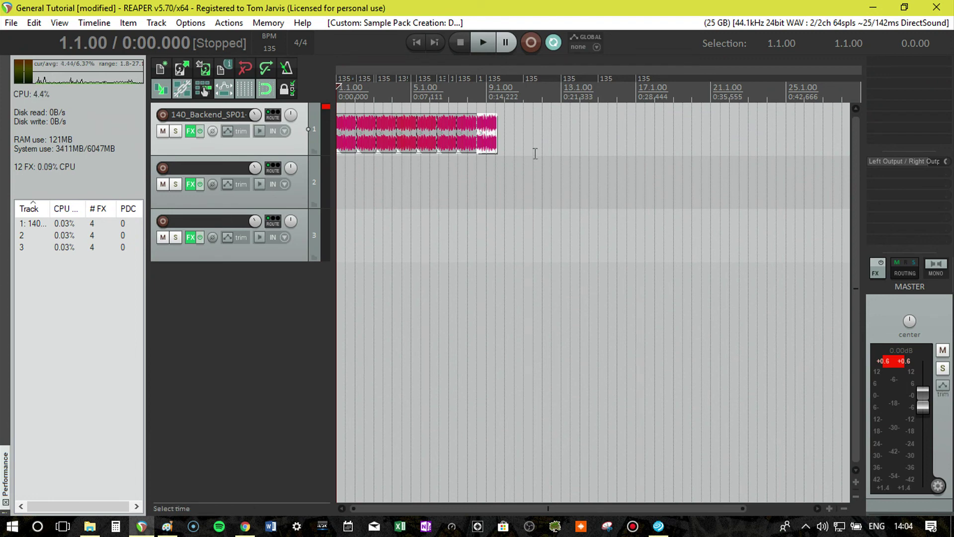
Delete the extra copies on track 1, leaving only the 126bpmSHOT (4) one-shot selected
drag(535, 166, 366, 135)
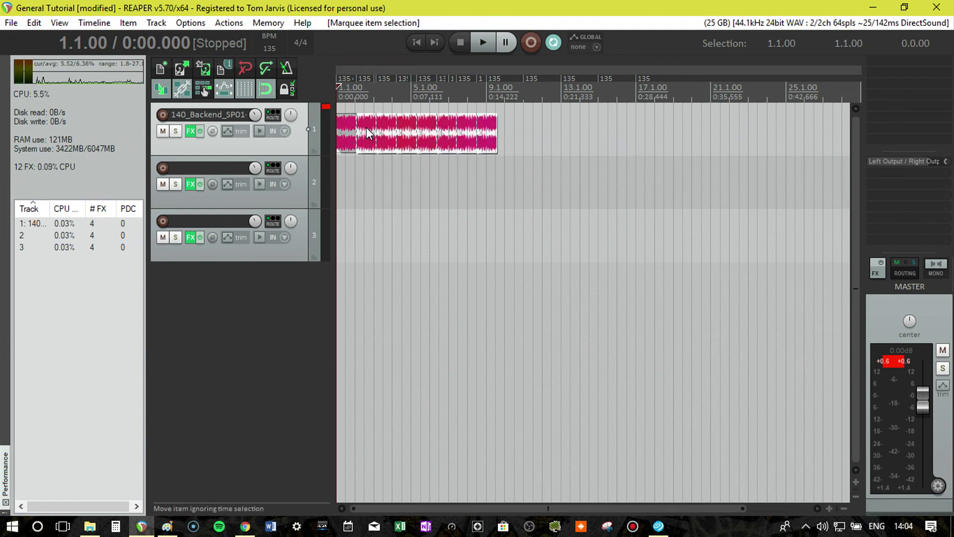
key(Delete)
click(346, 142)
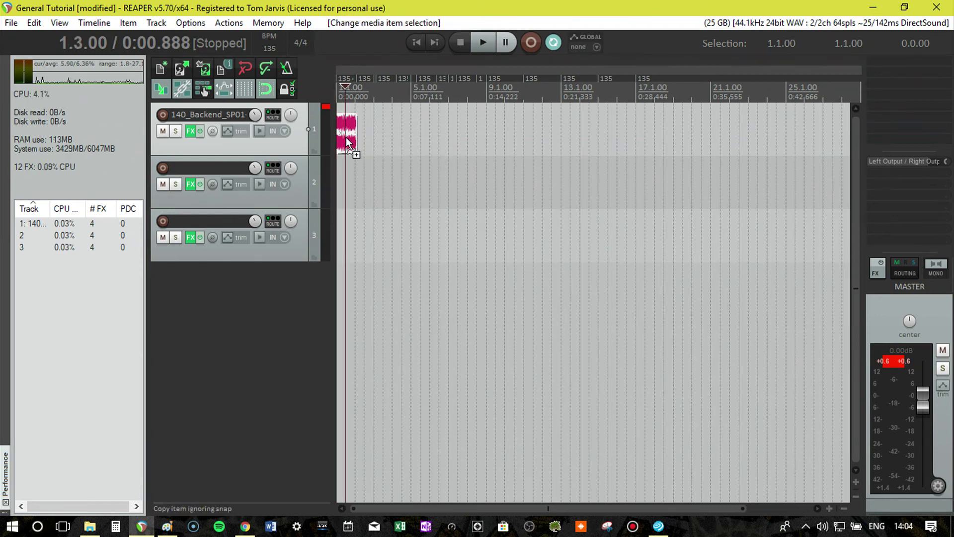
Run the custom action to add a +1.00 pitched copy with a 135 BPM tempo marker
key(shift+c)
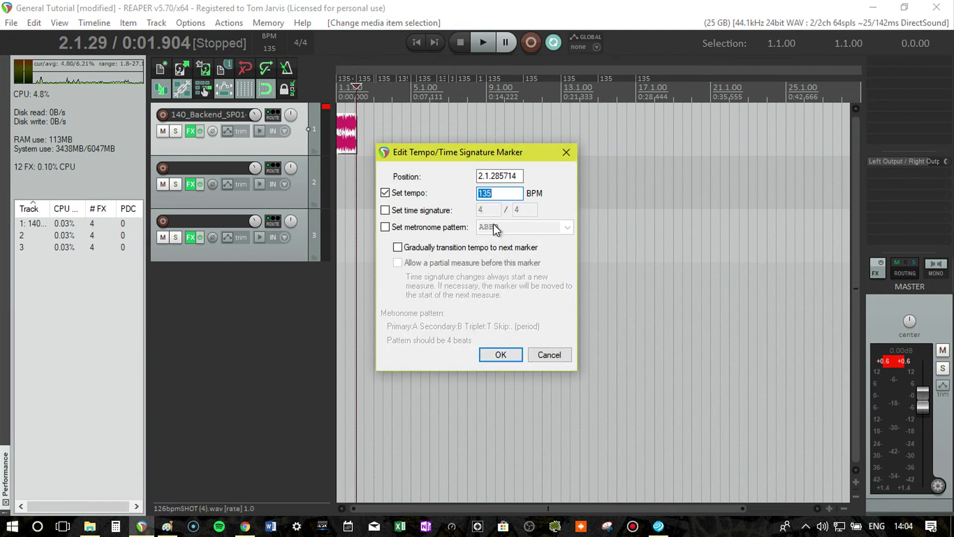
click(501, 355)
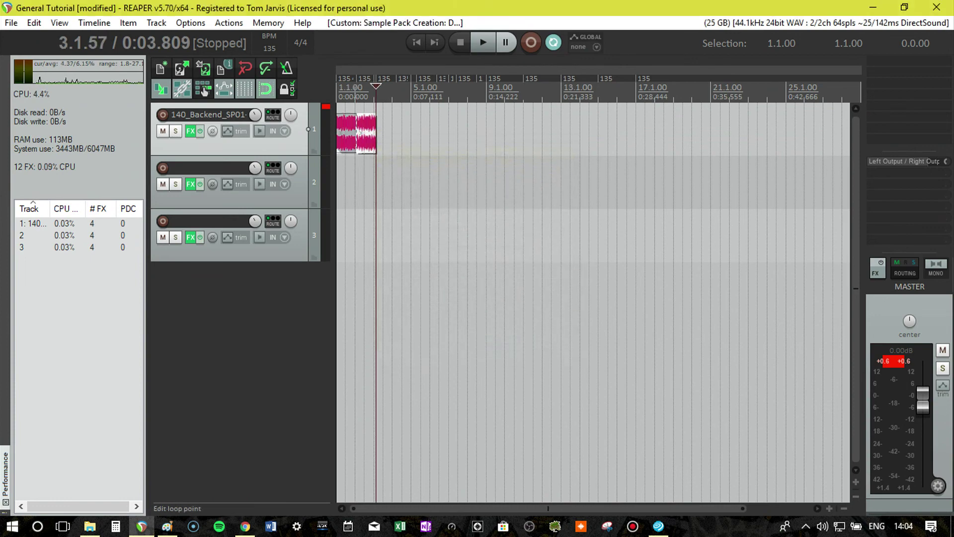
click(365, 116)
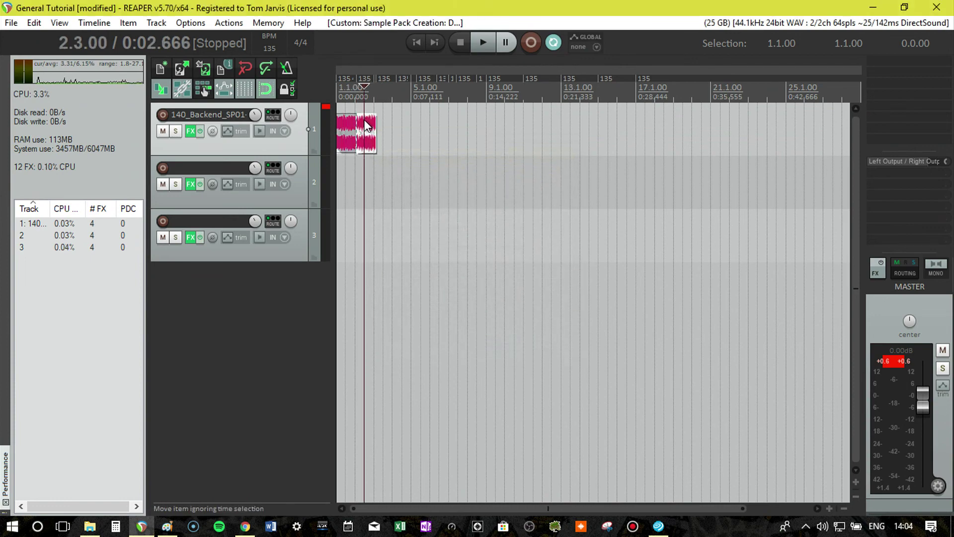